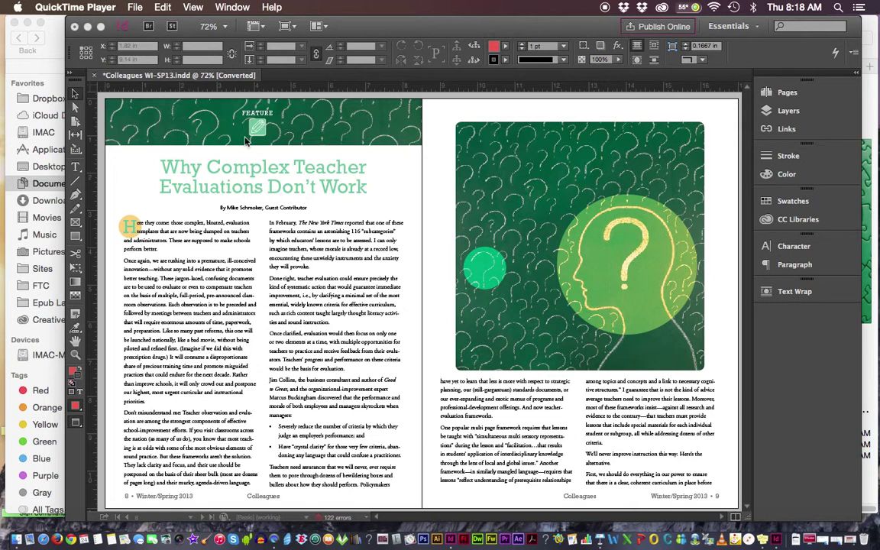
# - Inspect the frames that build the magazine spread: the header banner, headline, byline, two-column body text and drop-cap circle
pyautogui.click(320, 135)
pyautogui.click(285, 137)
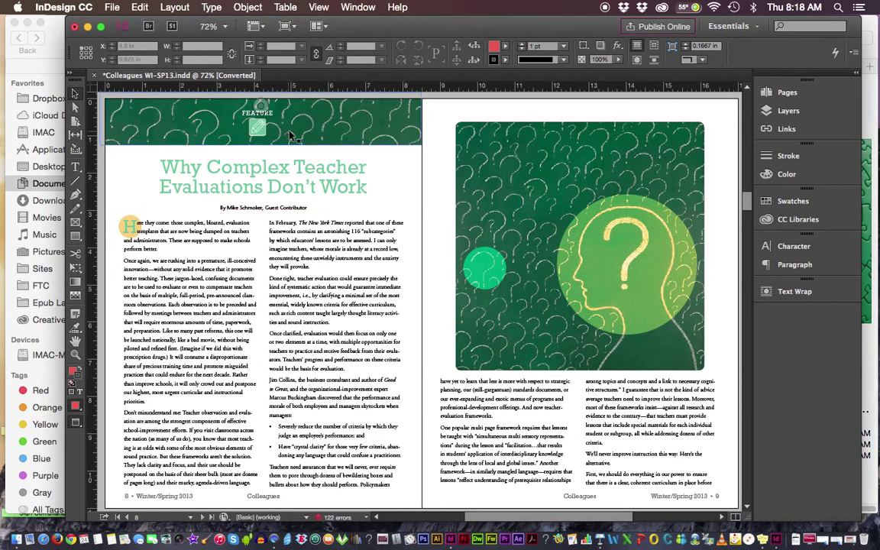
pyautogui.click(263, 160)
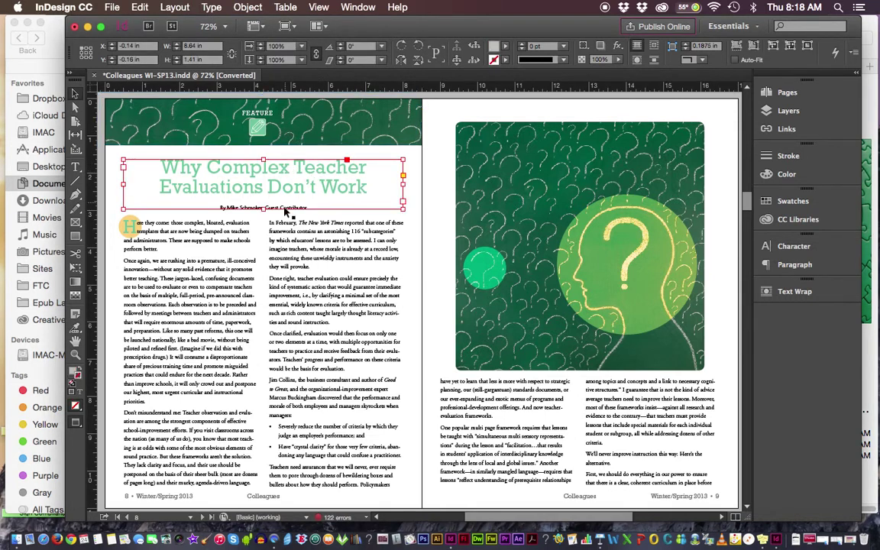
pyautogui.click(263, 208)
pyautogui.click(302, 249)
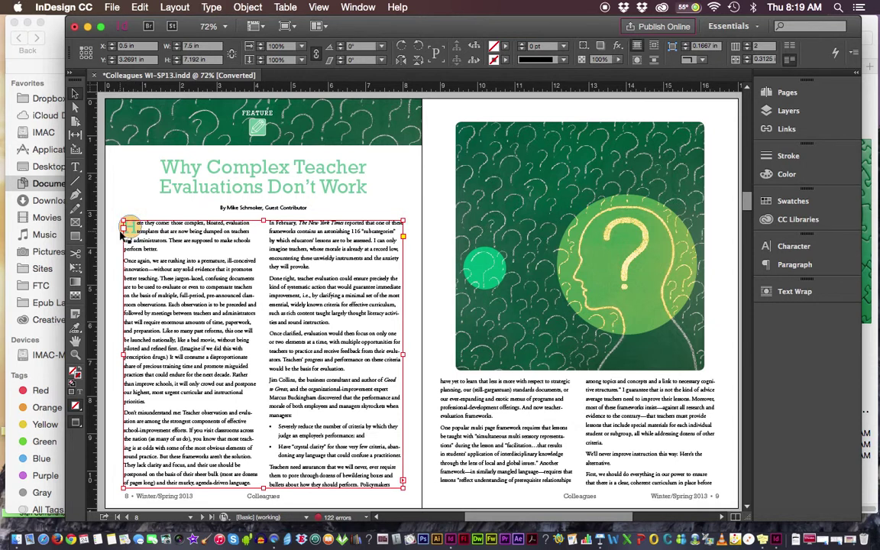
pyautogui.click(127, 228)
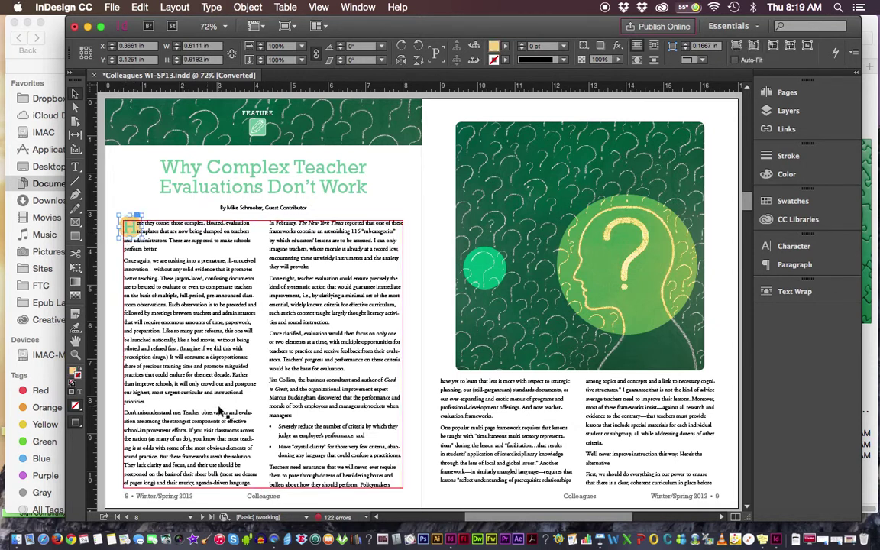
# - Switch to Finder and preview the magnifying-glass and jigsaw-piece stock photos in the comp images folder
pyautogui.click(49, 45)
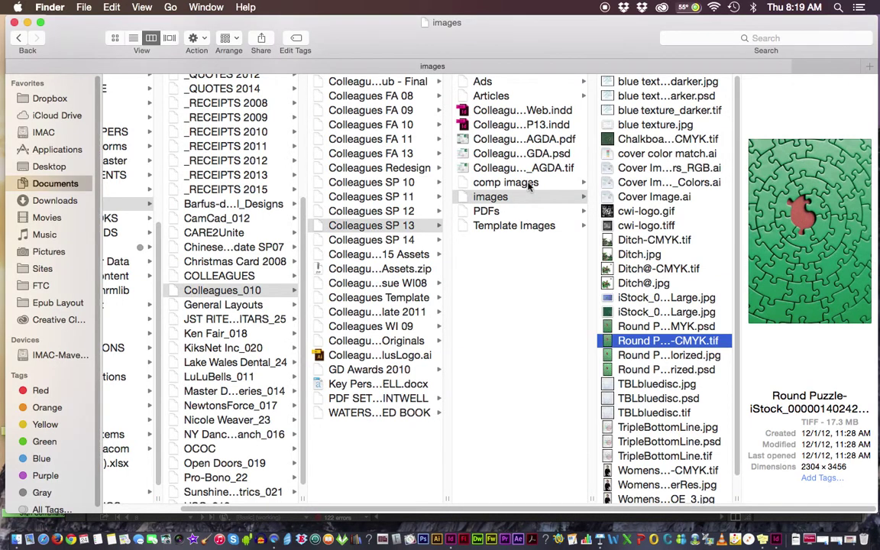
pyautogui.click(527, 184)
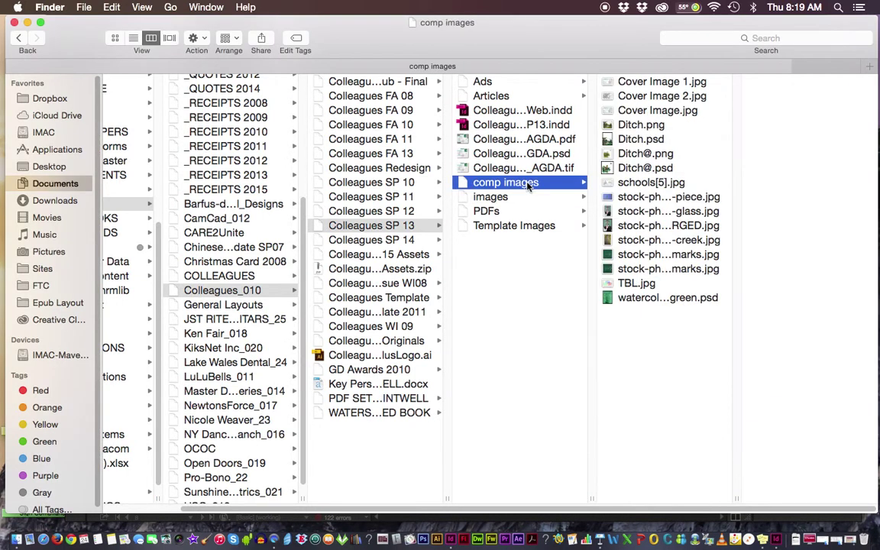
pyautogui.click(663, 227)
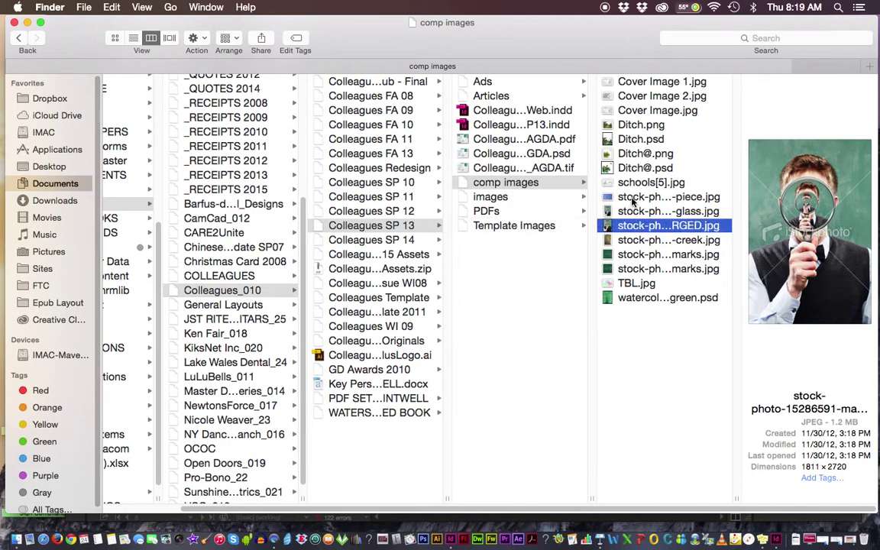
pyautogui.click(629, 198)
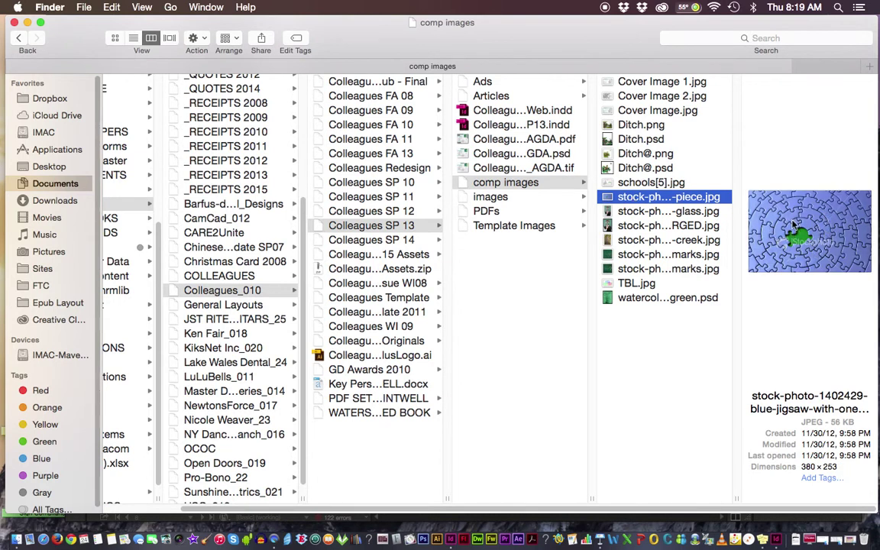
# - Preview the final Round Puzzle artwork in the images folder, both the colorized PSD and the CMYK TIFF
pyautogui.click(498, 197)
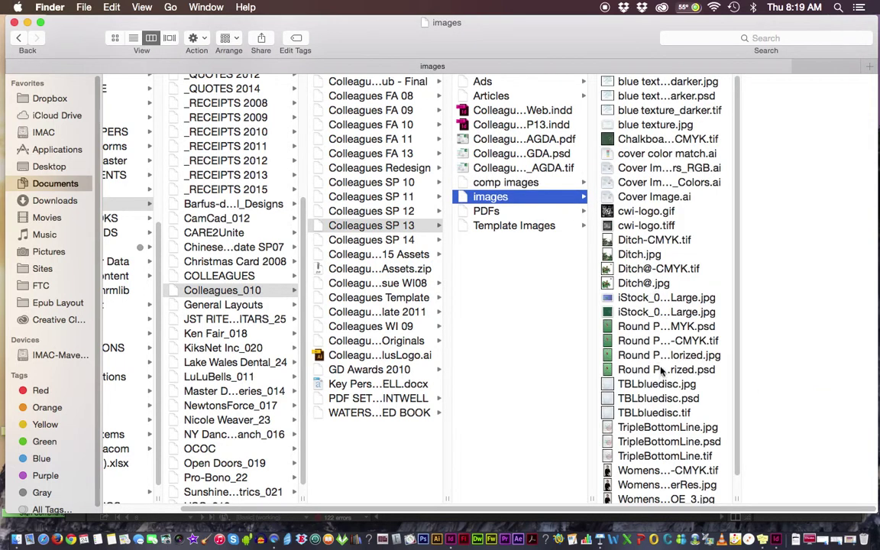
pyautogui.click(663, 369)
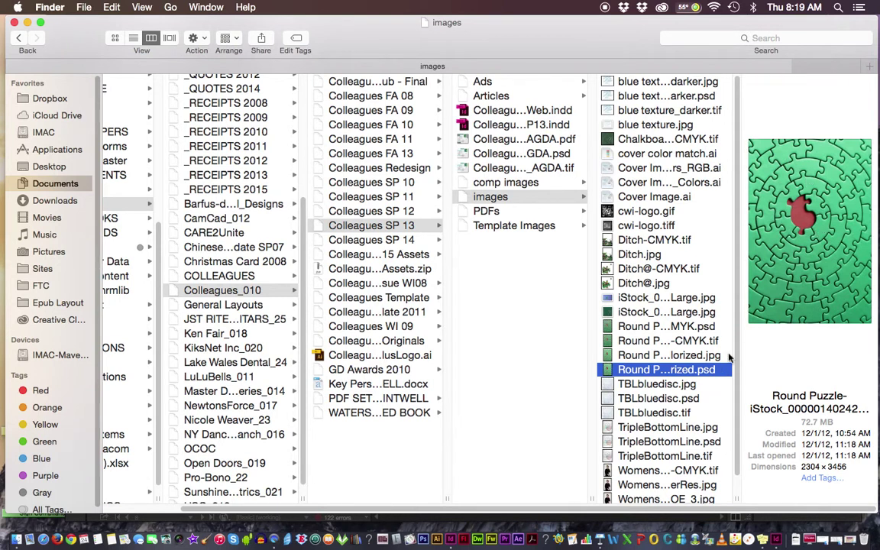
pyautogui.click(705, 342)
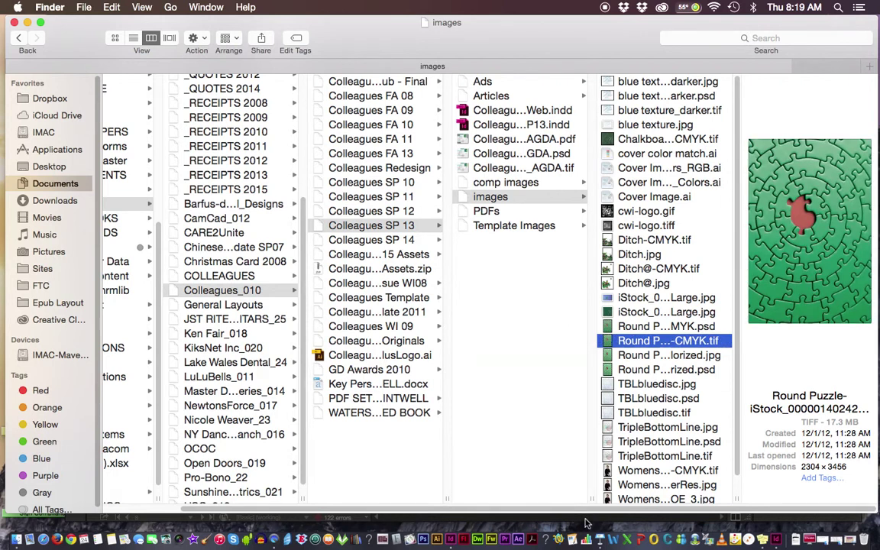
# - Switch back to InDesign and start a new document with the intent set to Print
pyautogui.press('super+Tab')
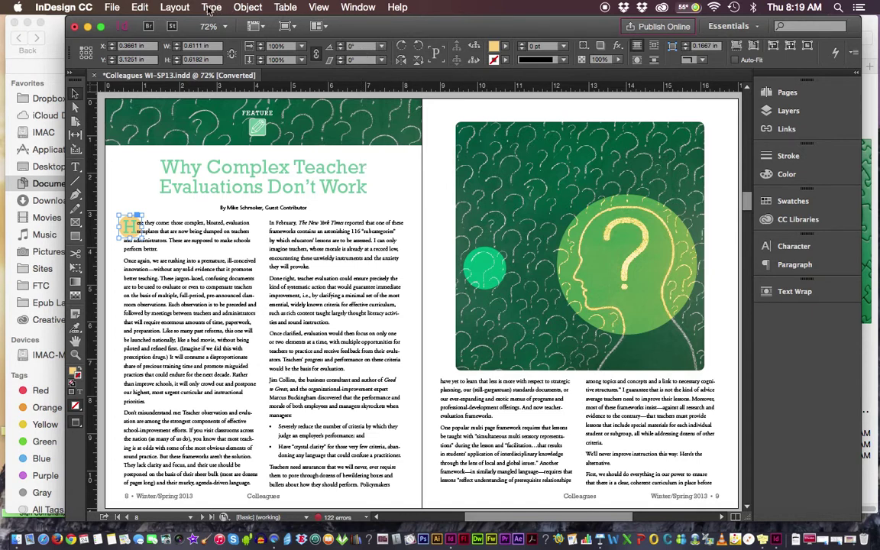
pyautogui.click(110, 8)
pyautogui.moveTo(120, 22)
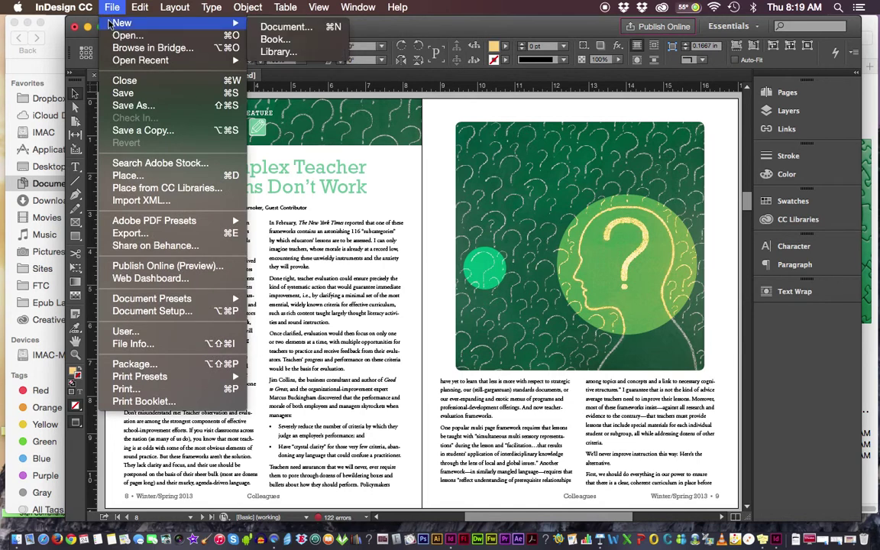
pyautogui.click(289, 30)
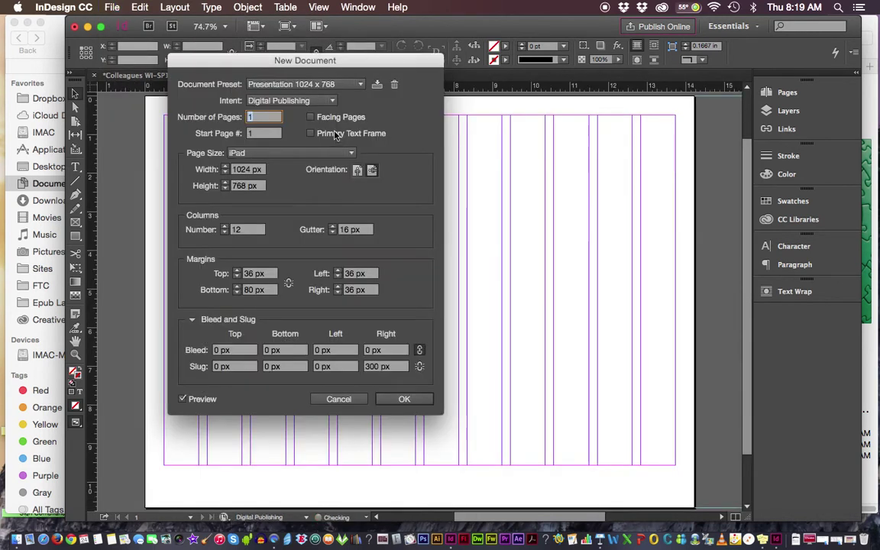
pyautogui.click(286, 101)
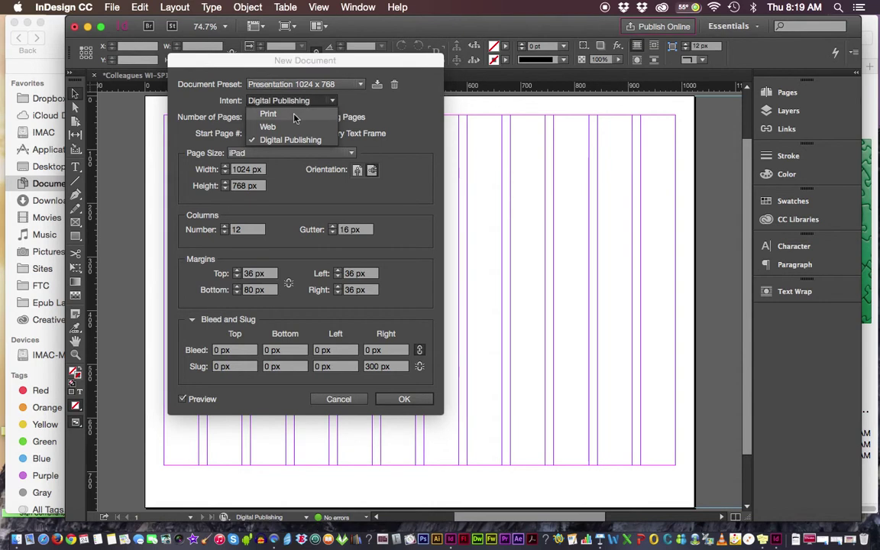
pyautogui.click(295, 114)
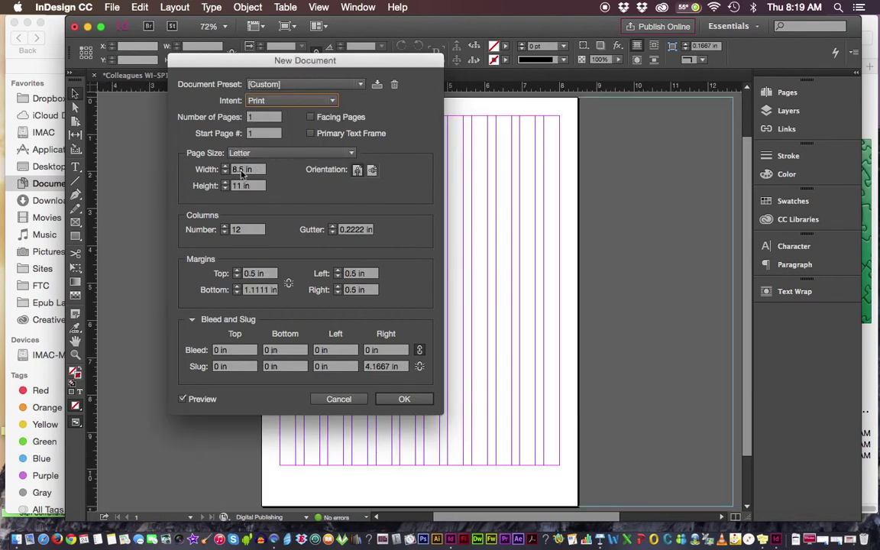
# - Set the new document to 1 column and link its margins at 0.375 in on all sides
pyautogui.doubleClick(257, 236)
pyautogui.write('1')
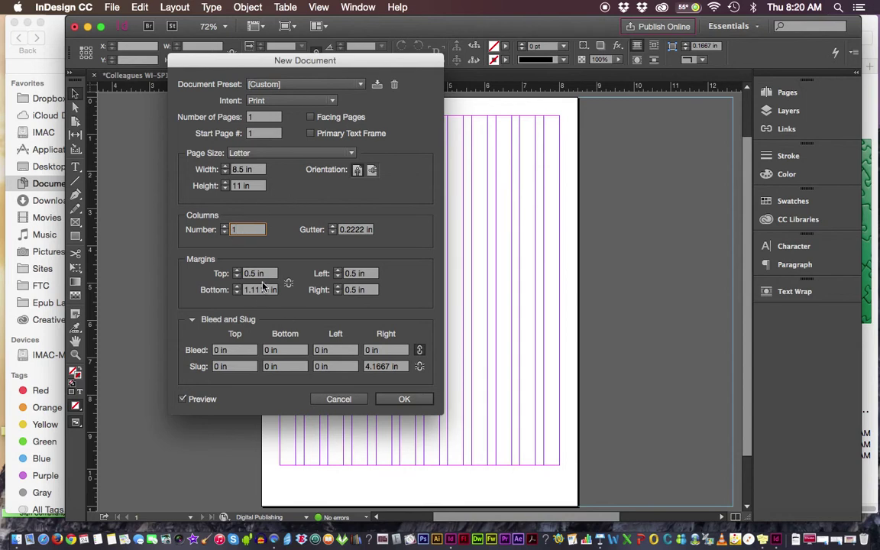
pyautogui.click(289, 284)
pyautogui.click(237, 277)
pyautogui.click(237, 278)
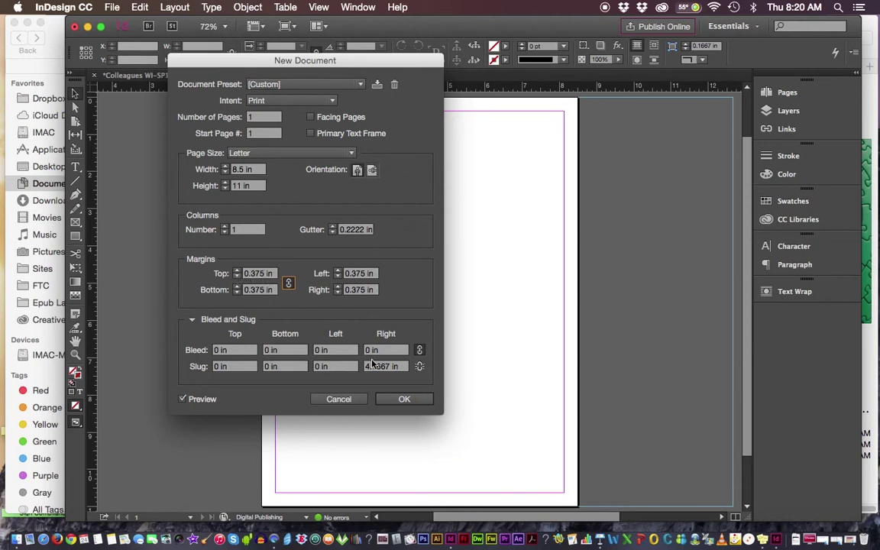
# - Set the right slug to 0 in and the bleed to 0.125 in on all sides, and create the document
pyautogui.click(393, 366)
pyautogui.write('0')
pyautogui.click(234, 354)
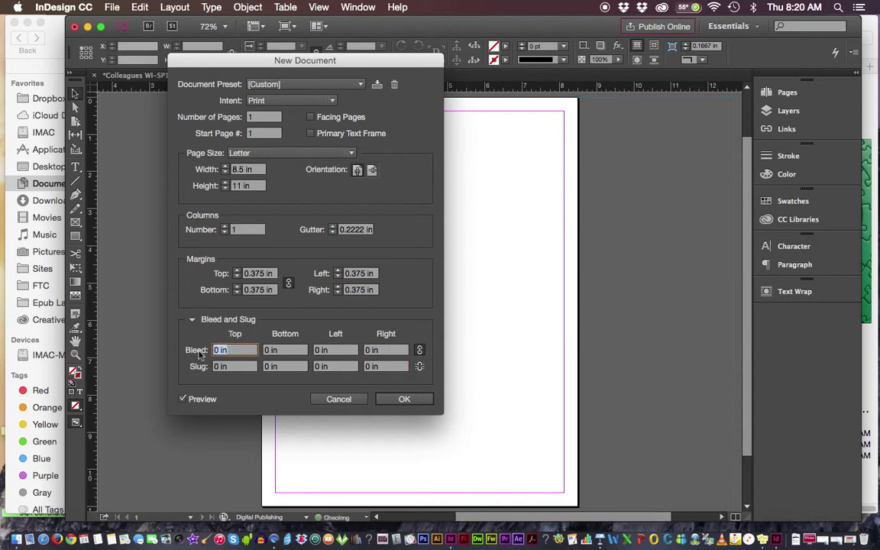
pyautogui.write('0.125')
pyautogui.press('Tab')
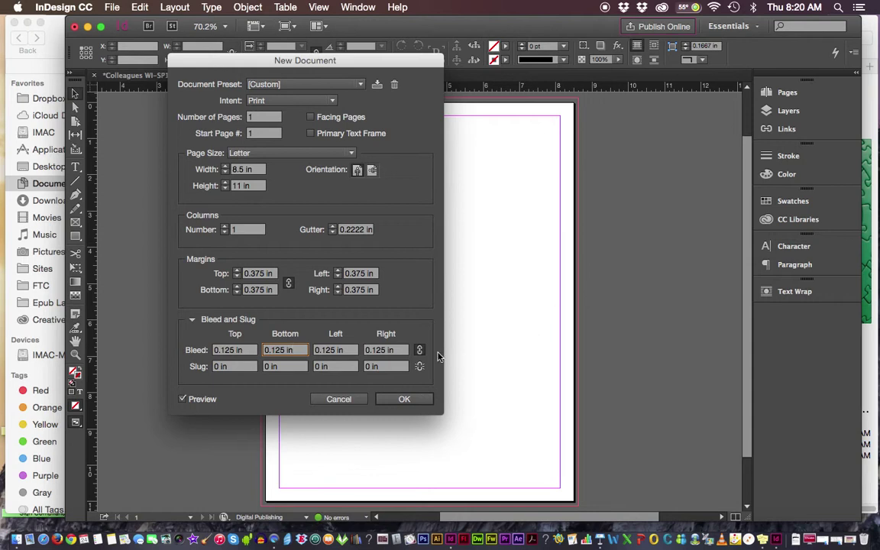
pyautogui.click(404, 400)
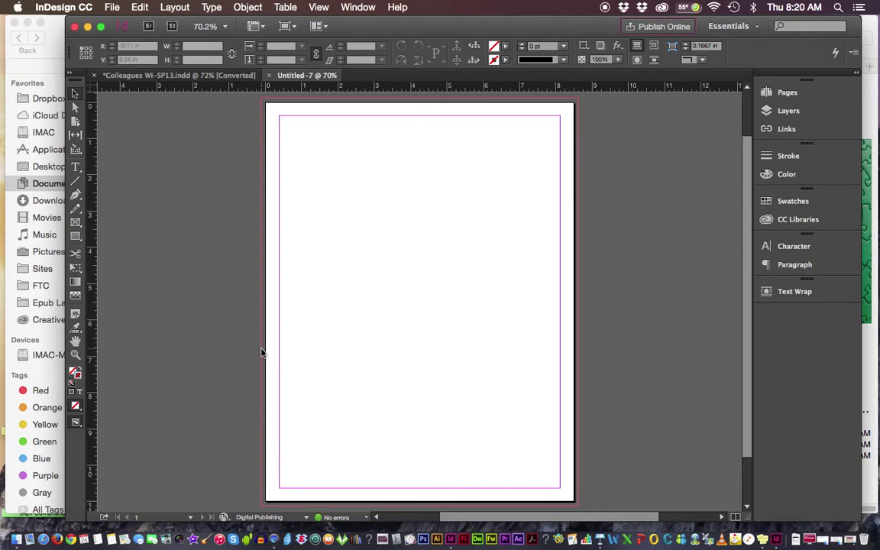
pyautogui.click(76, 223)
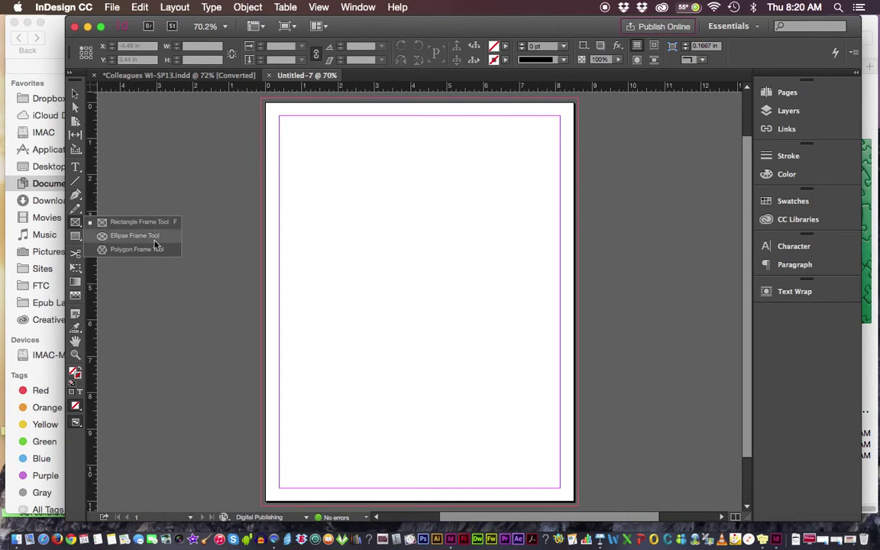
pyautogui.click(76, 168)
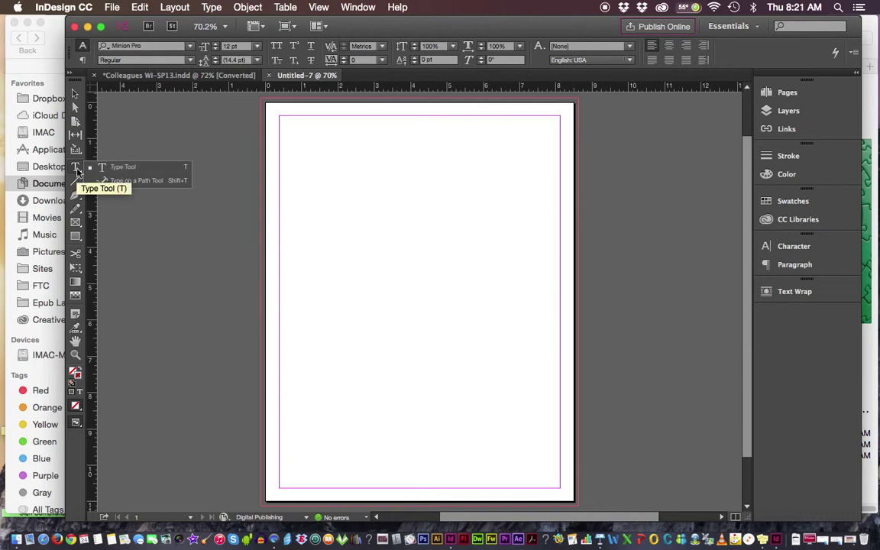
pyautogui.click(76, 94)
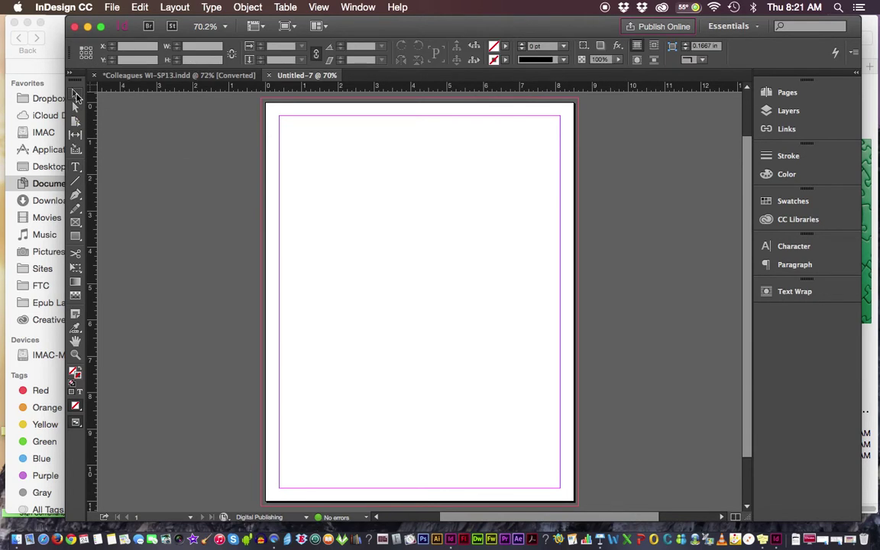
# - Draw an 8.75 × 11.25 in rectangle frame covering the whole page out to the bleed guides
pyautogui.click(76, 222)
pyautogui.click(77, 222)
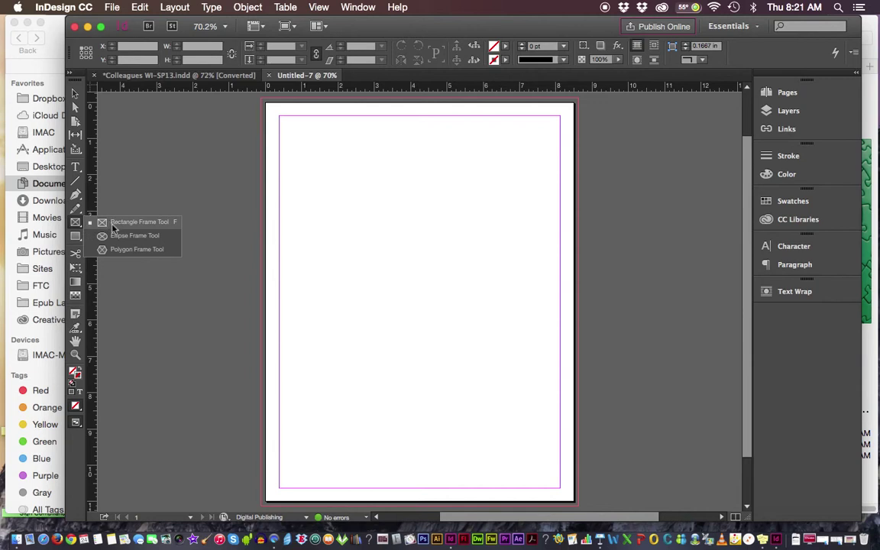
pyautogui.click(112, 225)
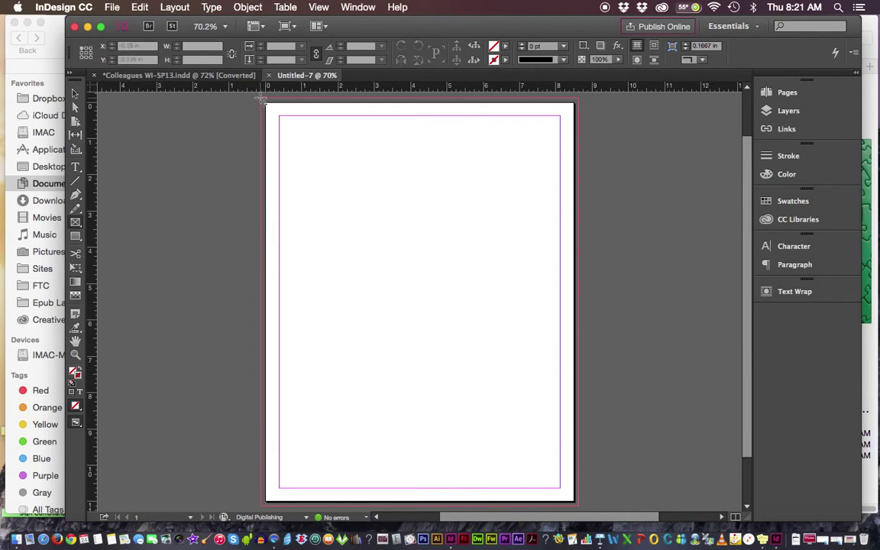
pyautogui.moveTo(262, 100); pyautogui.dragTo(579, 506)
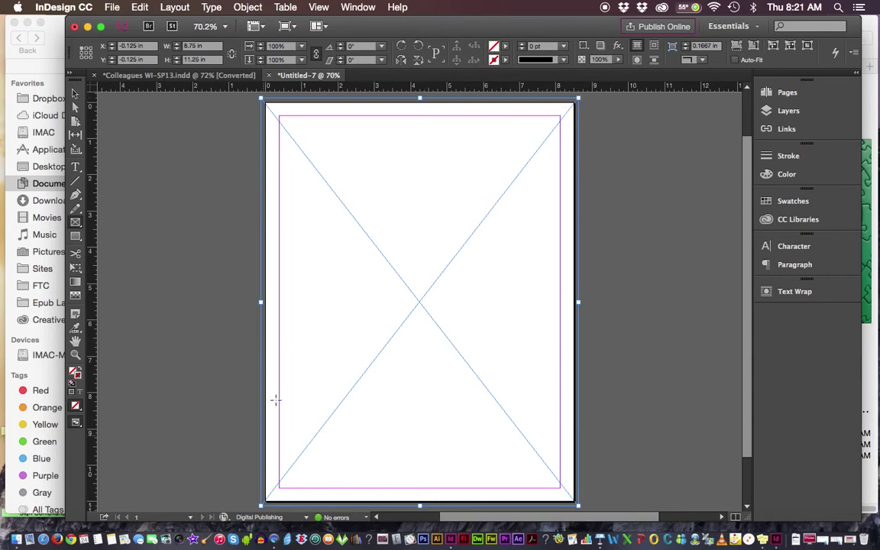
# - Check the document's layer list and close it
pyautogui.click(783, 112)
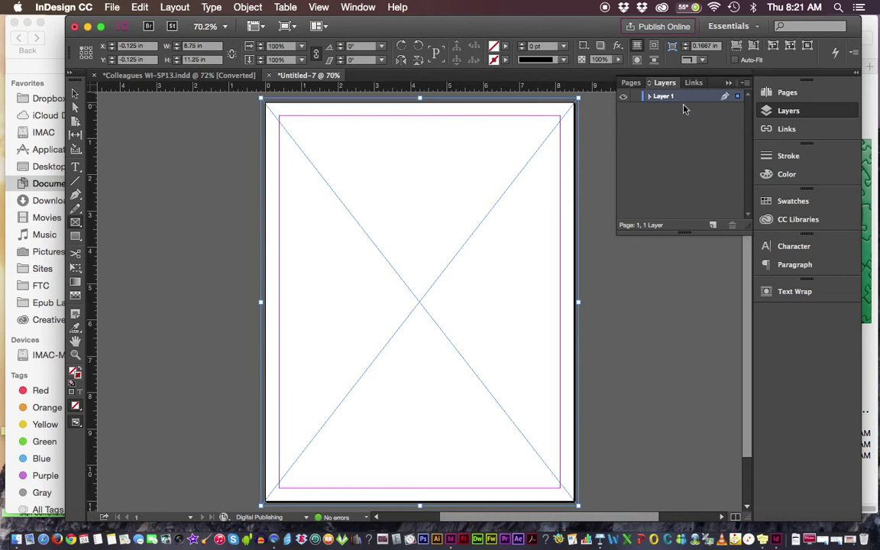
pyautogui.click(729, 84)
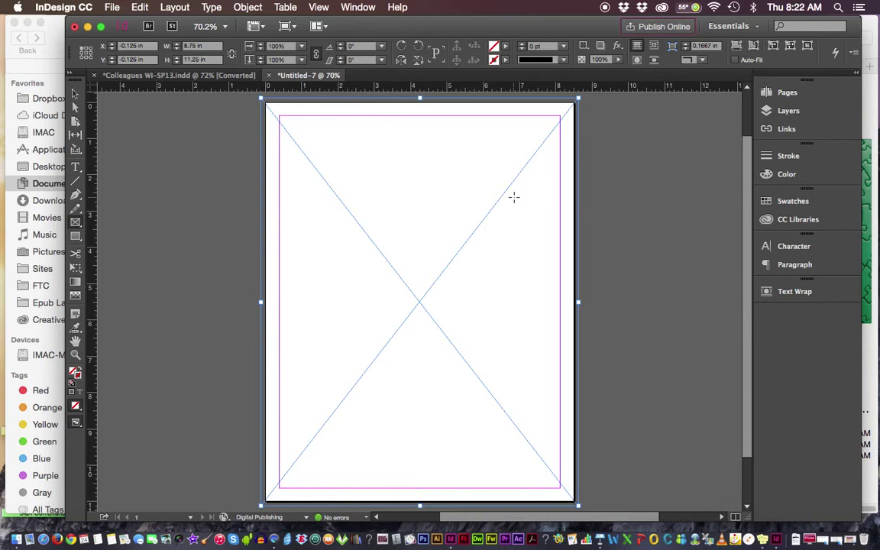
# - Draw a text frame about 7.75 × 1.545 in across the page's top margin area and enter "This is My Headline"
pyautogui.click(75, 167)
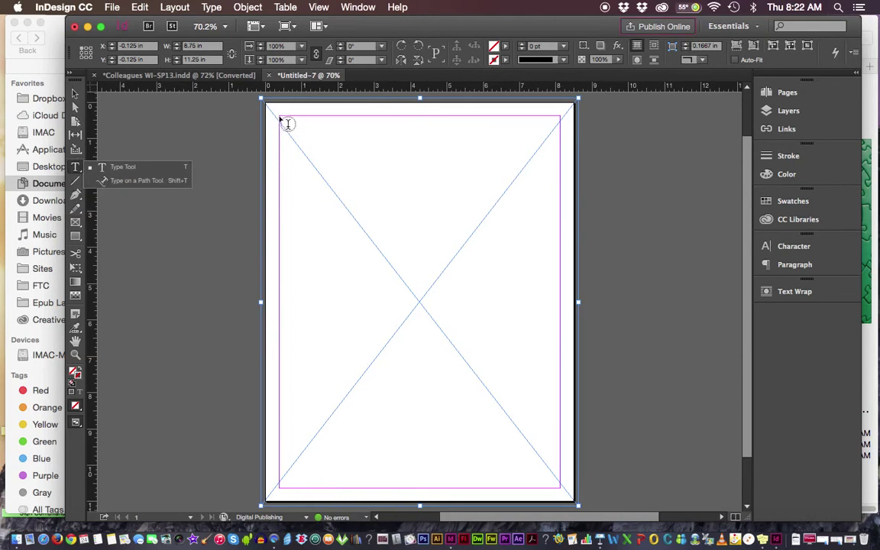
pyautogui.moveTo(286, 123); pyautogui.dragTo(562, 174)
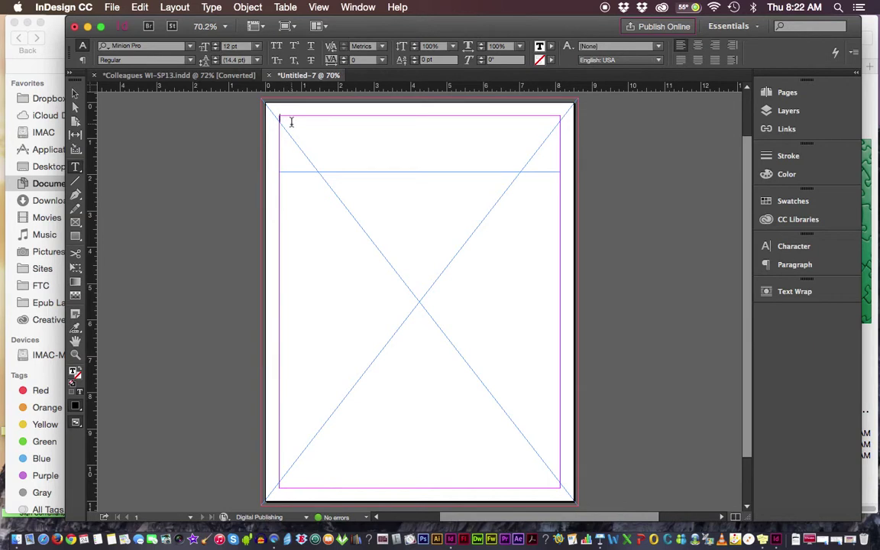
pyautogui.write("aerop'k")
pyautogui.press('BackSpace')
pyautogui.press('BackSpace')
pyautogui.press('BackSpace')
pyautogui.press('BackSpace')
pyautogui.write('This is My Headlie')
pyautogui.press('BackSpace')
pyautogui.write('ne')
# - Draw two margin-wide rectangle frames beneath the headline, about 7.75 × 0.74 in and 7.75 × 7.86 in, stacked down the page
pyautogui.click(75, 222)
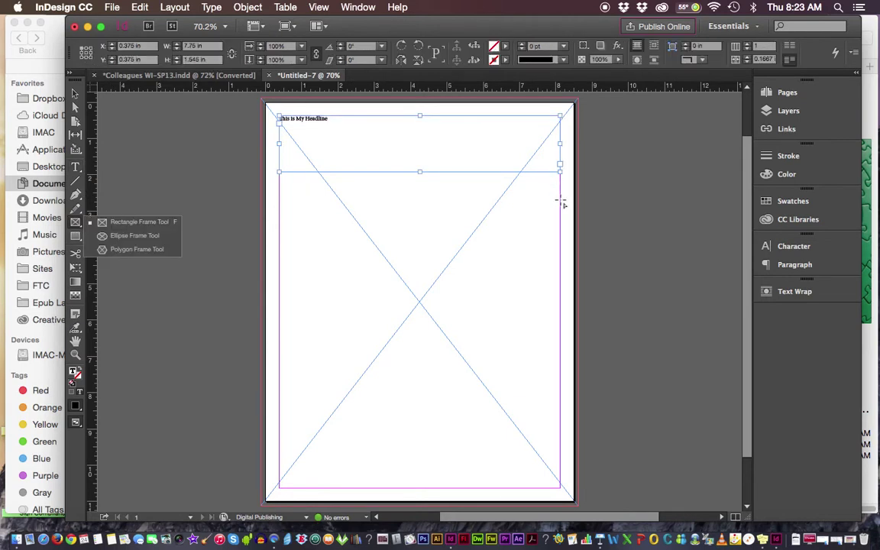
pyautogui.moveTo(562, 201); pyautogui.dragTo(280, 172)
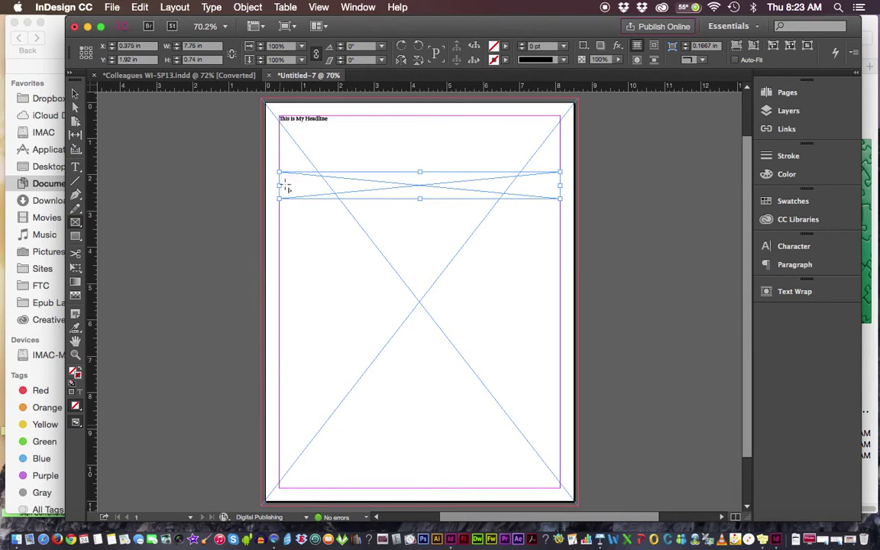
pyautogui.moveTo(283, 200); pyautogui.dragTo(561, 486)
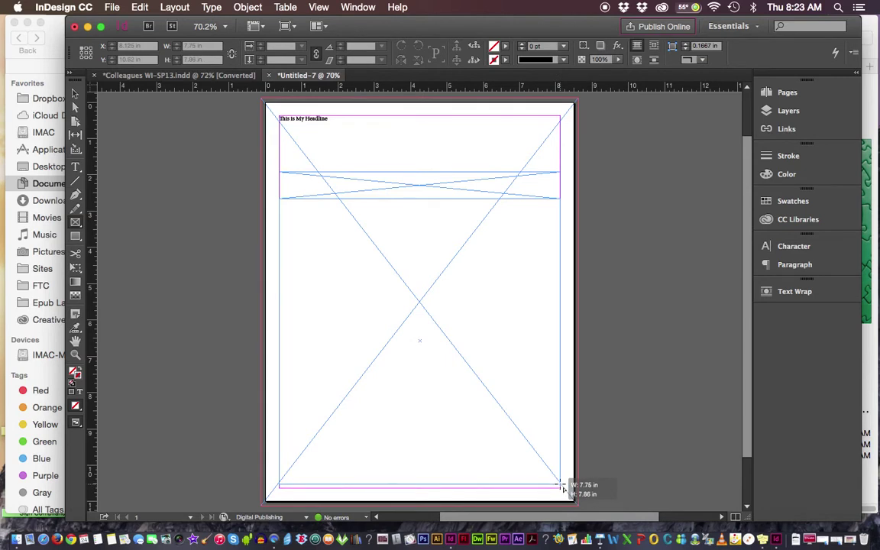
pyautogui.moveTo(562, 486); pyautogui.dragTo(561, 486)
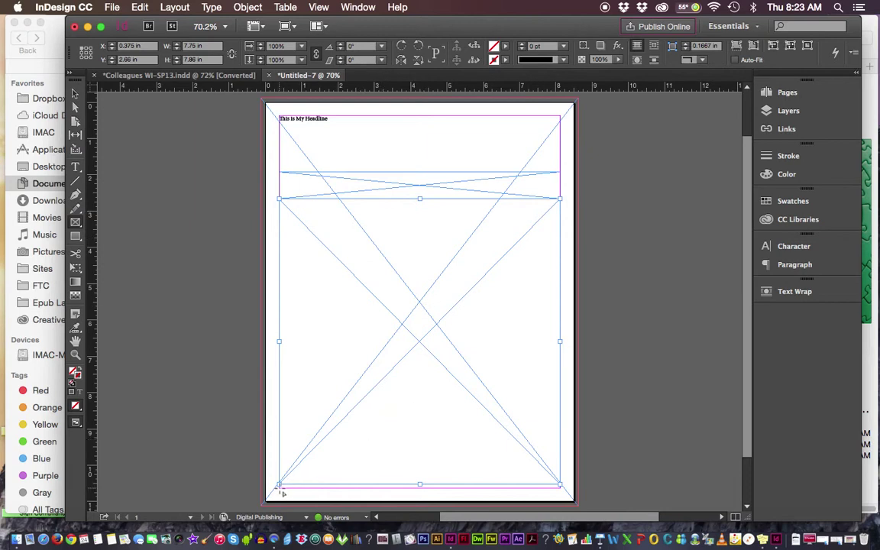
# - Draw a rectangle frame about 8.125 × 0.375 in along the page's foot, from the left margin to the right page edge
pyautogui.scroll(-2, 282, 492)
pyautogui.moveTo(280, 460); pyautogui.dragTo(575, 474)
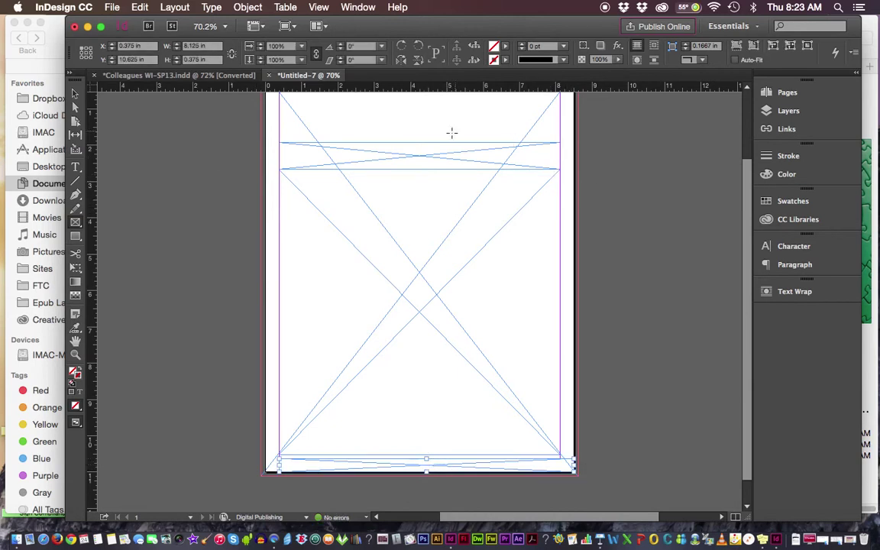
pyautogui.scroll(2, 675, 195)
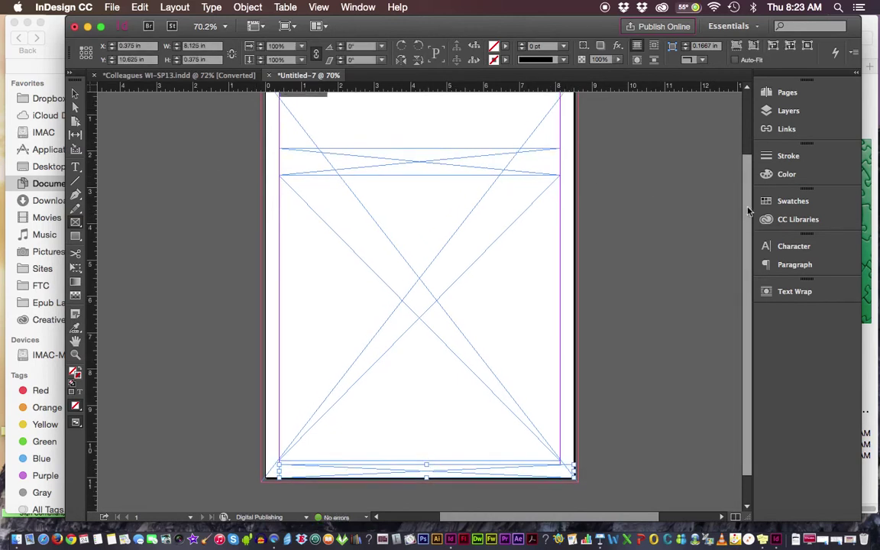
pyautogui.scroll(1, 749, 205)
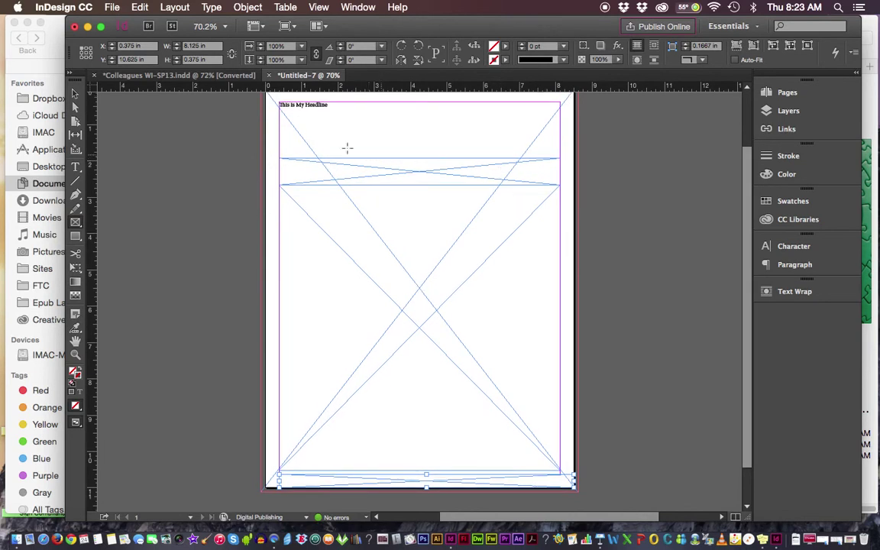
# - Draw a circular ellipse frame about 3.31 in across over the upper part of the large content frame
pyautogui.click(75, 167)
pyautogui.click(75, 222)
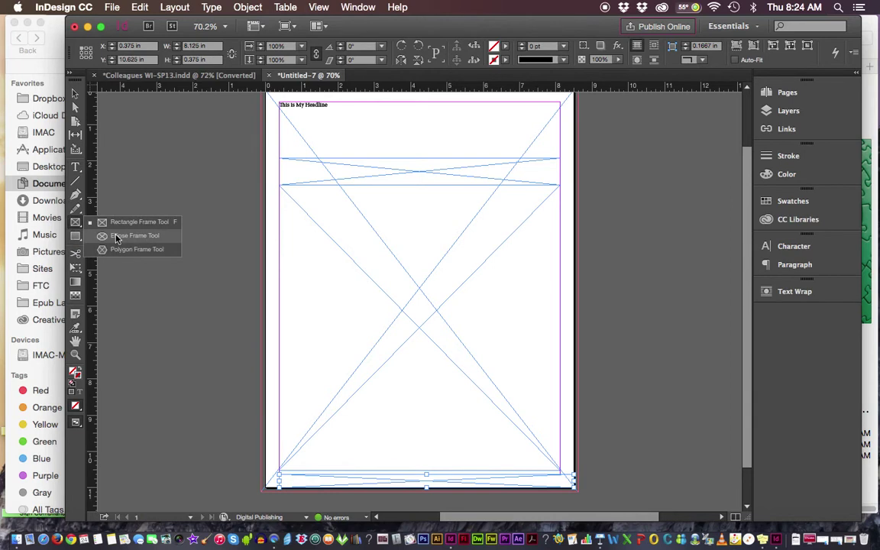
pyautogui.click(117, 236)
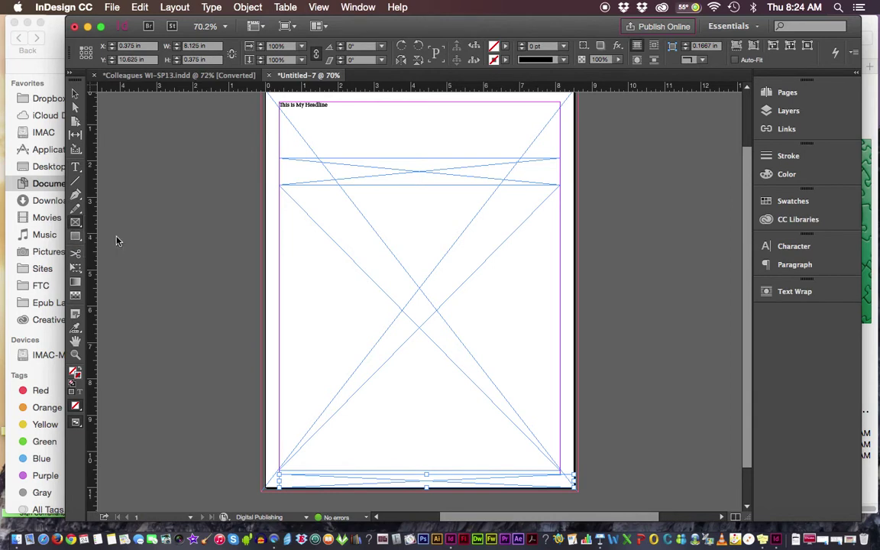
pyautogui.moveTo(373, 184); pyautogui.dragTo(494, 320)
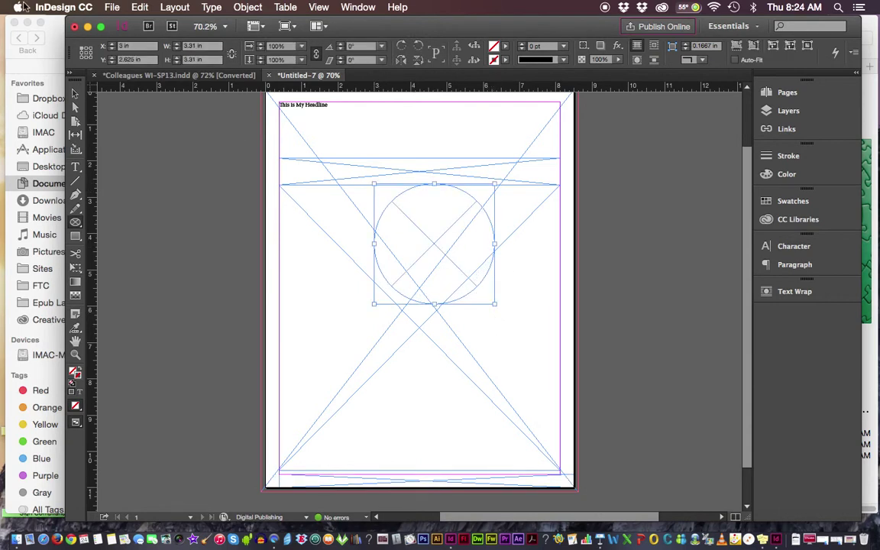
# - Move the circular frame to the page's horizontal centre, aligned with the large content frame's top edge at X 2.595 in, Y 2.66 in
pyautogui.click(75, 95)
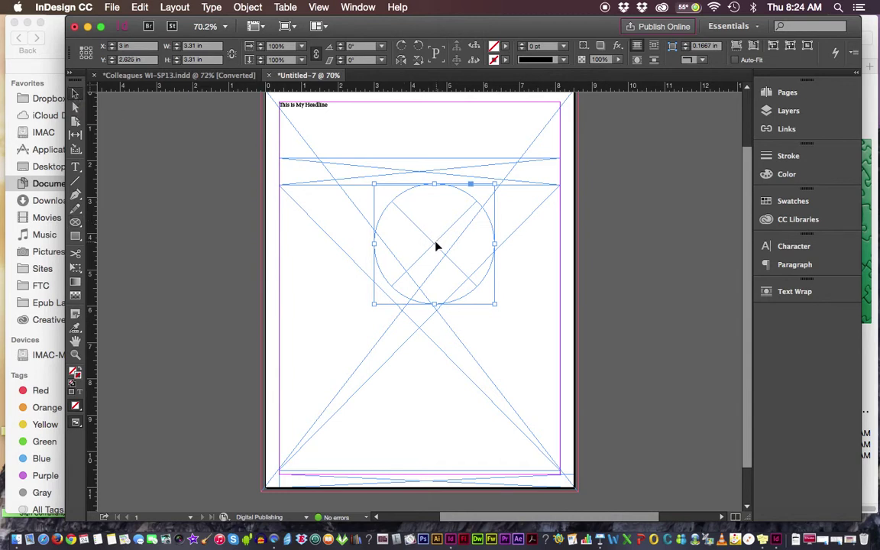
pyautogui.moveTo(433, 245)
pyautogui.mouseDown()
pyautogui.moveTo(411, 248)
pyautogui.moveTo(435, 247)
pyautogui.moveTo(421, 248)
pyautogui.mouseUp()
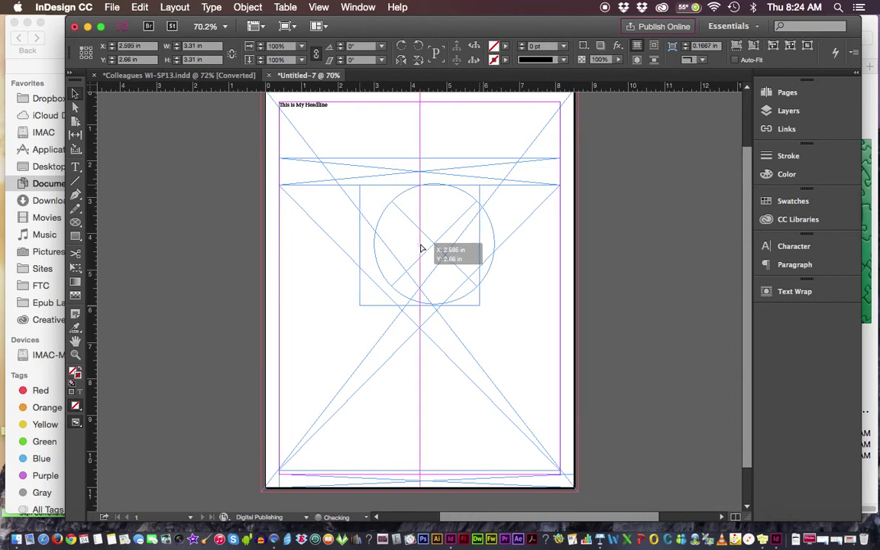
pyautogui.moveTo(421, 248); pyautogui.dragTo(420, 247)
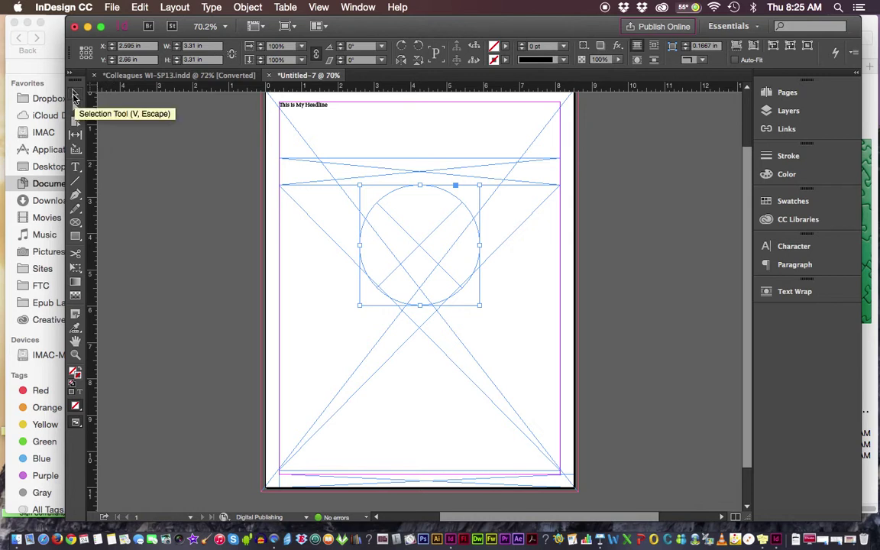
# - Place "watercolor4-mint green.psd" into the full-bleed background frame
pyautogui.click(273, 136)
pyautogui.scroll(2, 558, 239)
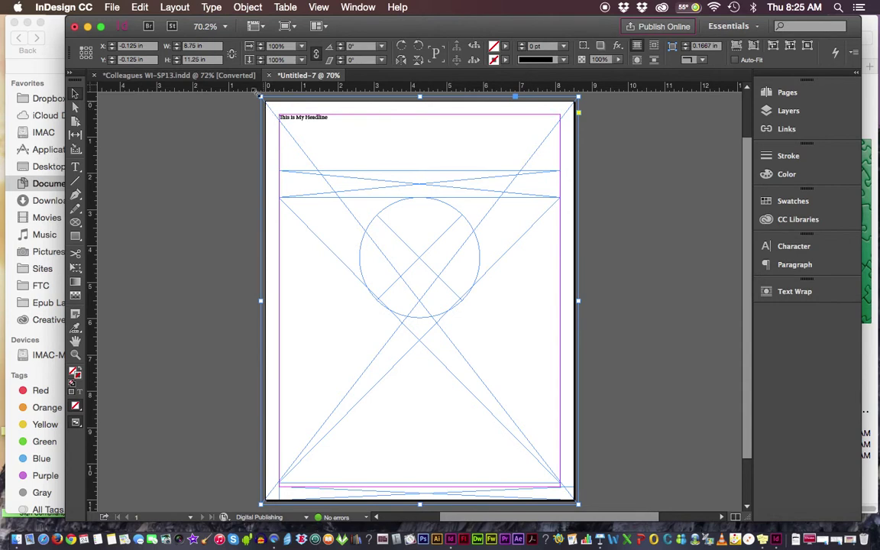
pyautogui.click(113, 7)
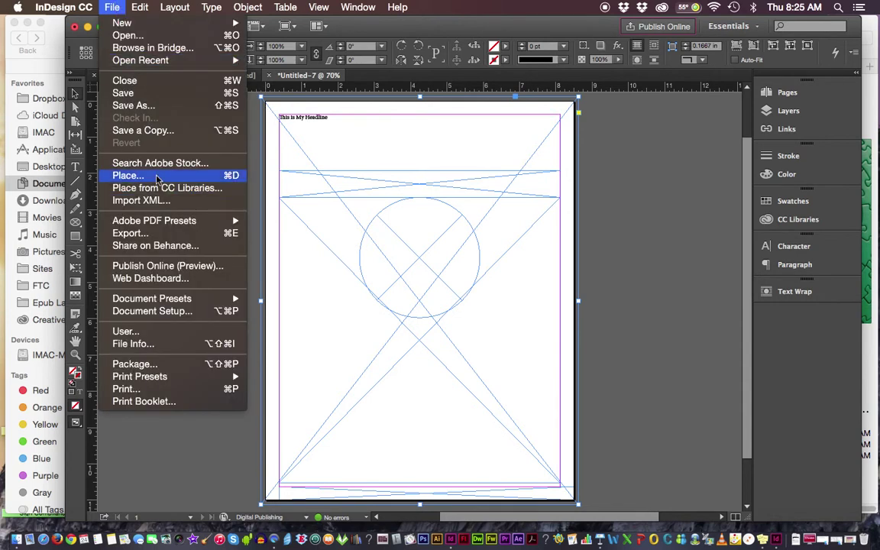
pyautogui.click(235, 181)
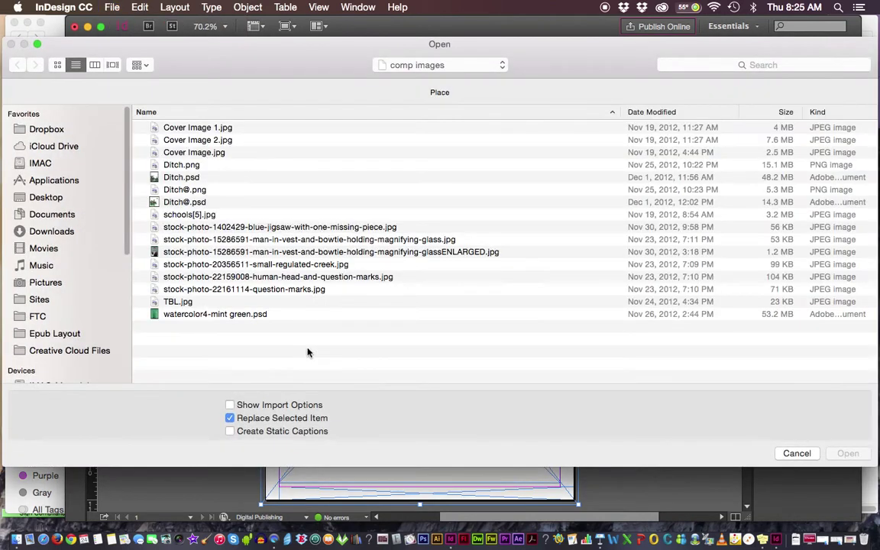
pyautogui.click(185, 319)
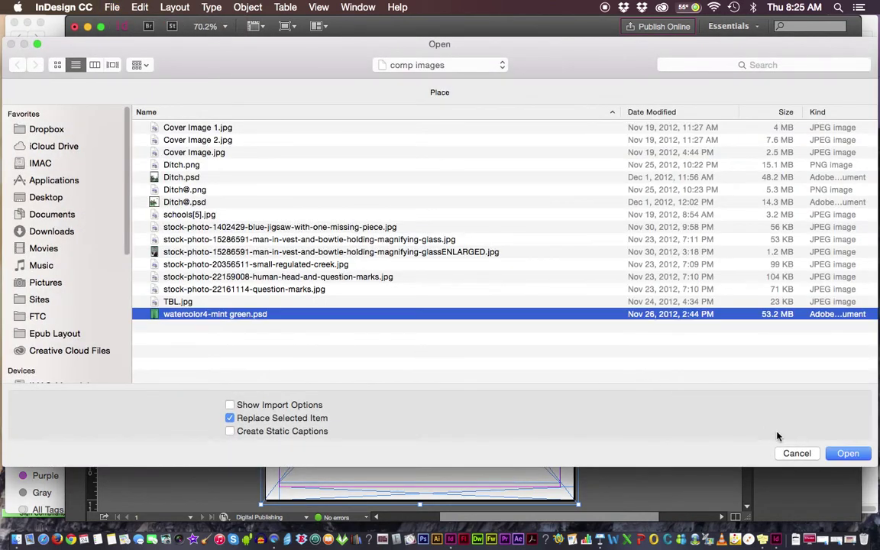
pyautogui.click(847, 454)
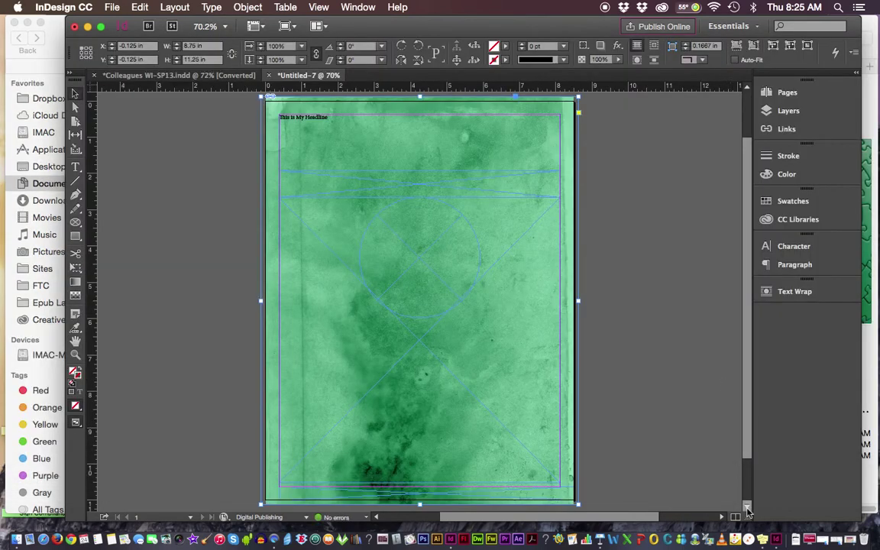
# - Try to shift the background frame leftward off the page, and undo the move
pyautogui.moveTo(765, 522); pyautogui.dragTo(764, 529)
pyautogui.press('super+0')
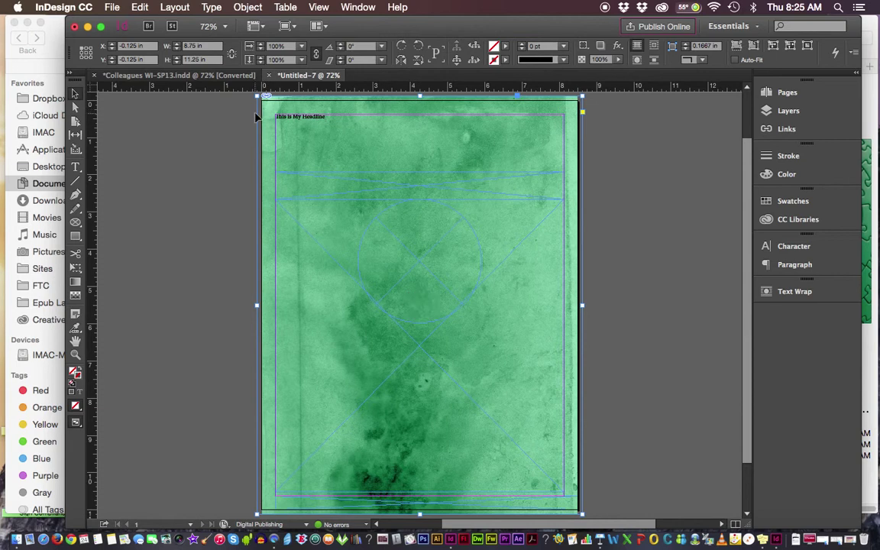
pyautogui.moveTo(269, 126); pyautogui.dragTo(202, 120)
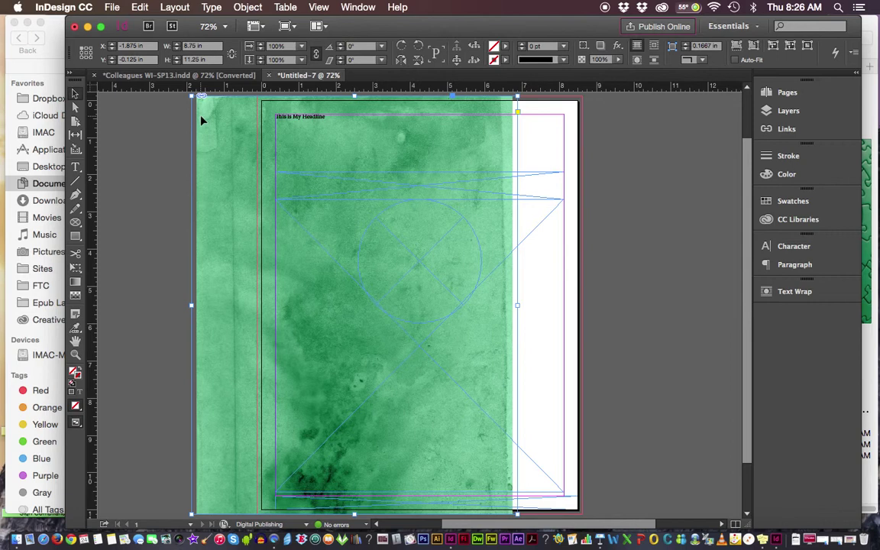
pyautogui.press('super+z')
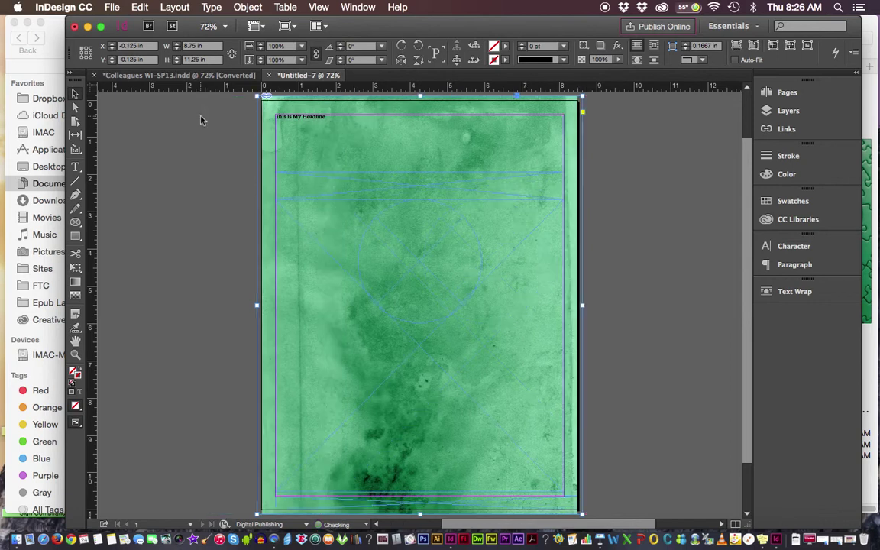
# - Enlarge the watercolor image proportionally inside its frame to about 8.79 × 11.88 in so it spans the bleed width
pyautogui.click(75, 110)
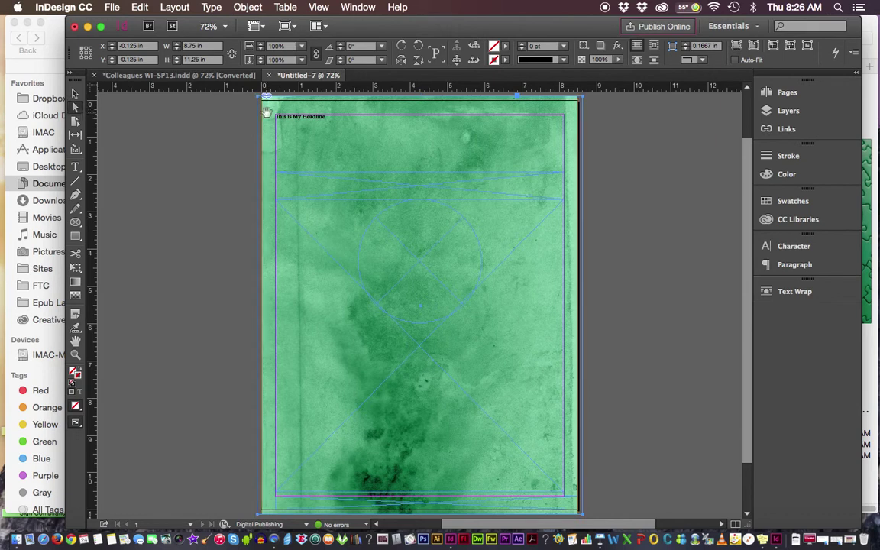
pyautogui.click(75, 92)
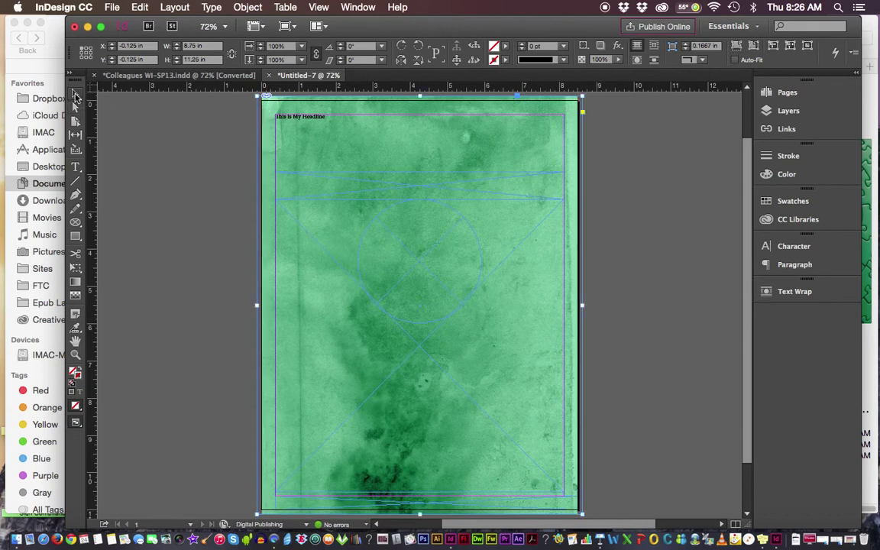
pyautogui.click(266, 117)
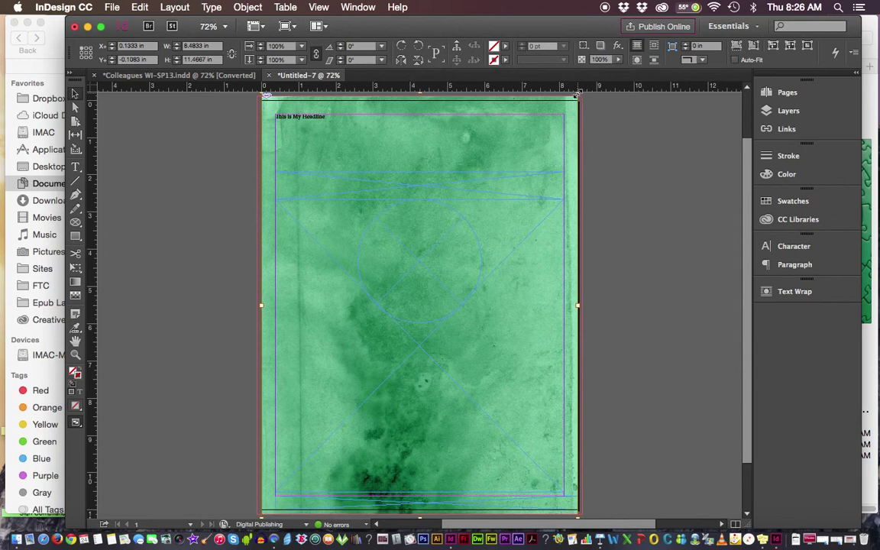
pyautogui.moveTo(577, 93); pyautogui.dragTo(576, 93)
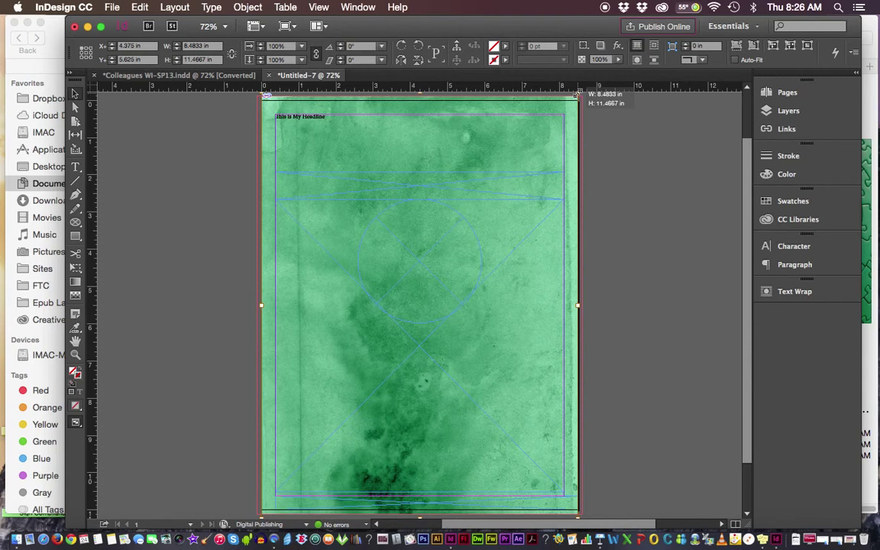
pyautogui.moveTo(577, 93); pyautogui.dragTo(574, 114)
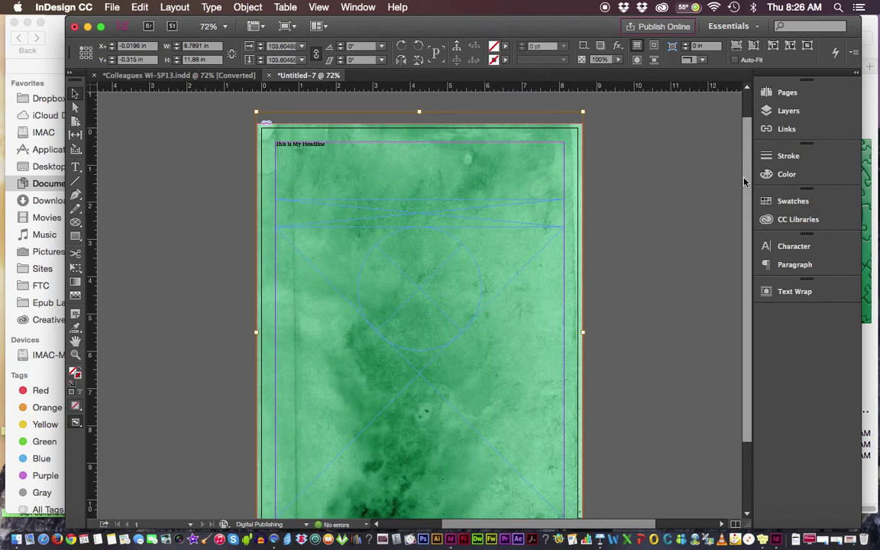
# - Reduce the background frame's opacity to 20%
pyautogui.scroll(-2, 745, 191)
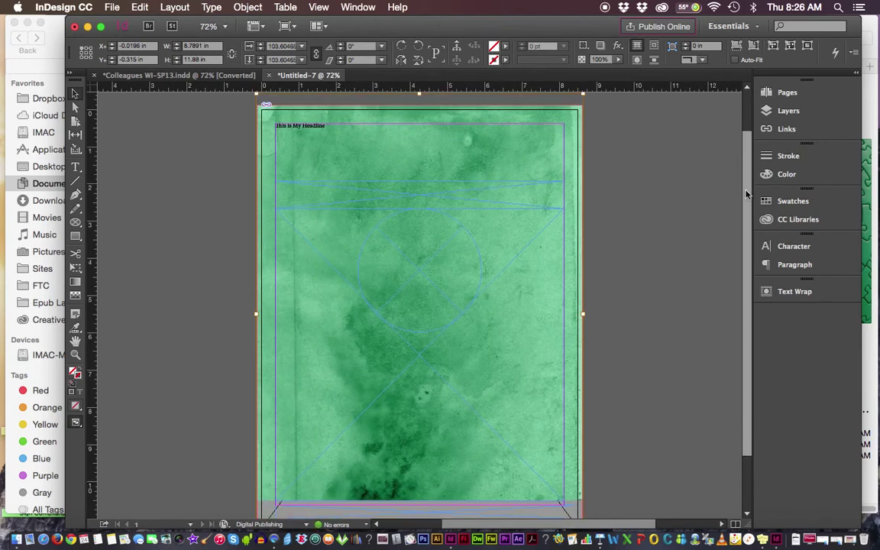
pyautogui.scroll(1, 719, 206)
pyautogui.click(582, 213)
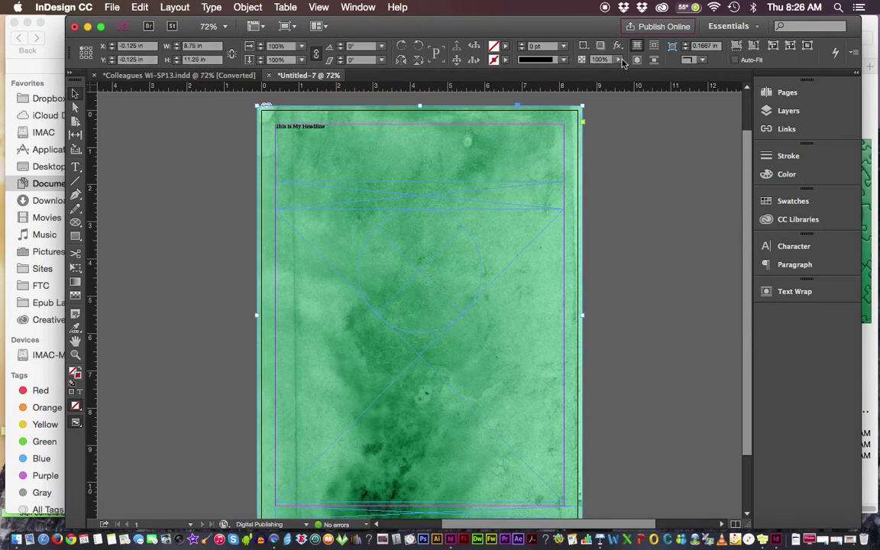
pyautogui.moveTo(606, 77); pyautogui.dragTo(564, 75)
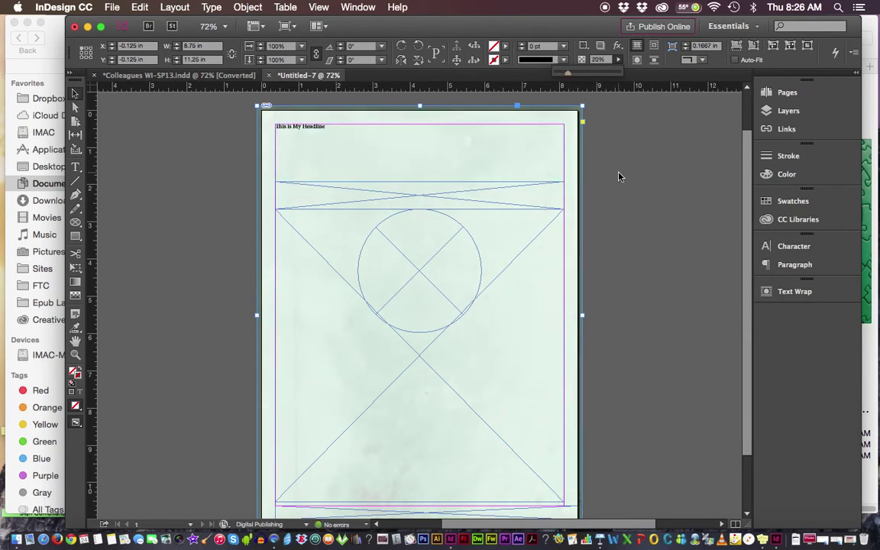
# - Place "stock-photo-15286591-man-in-vest-and-bowtie-holding-magnifying-glassENLARGED.jpg" into the circular frame
pyautogui.click(441, 239)
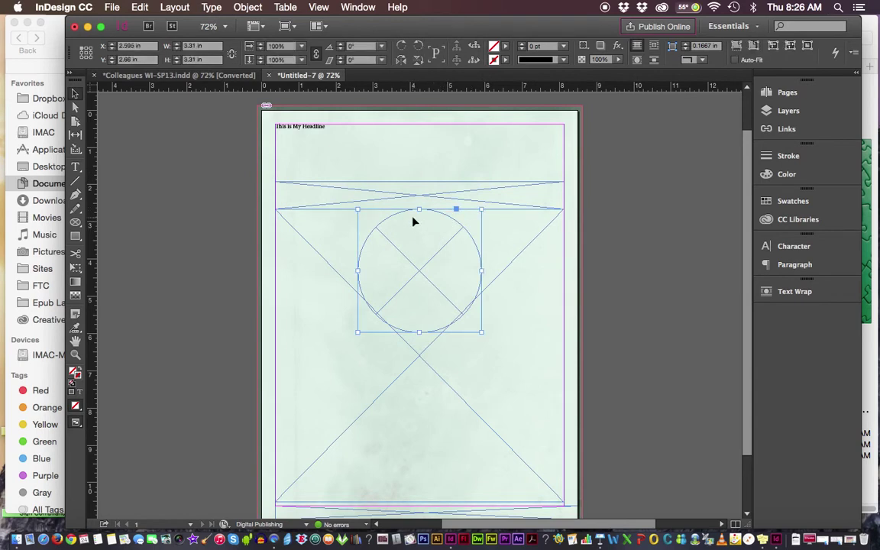
pyautogui.click(112, 8)
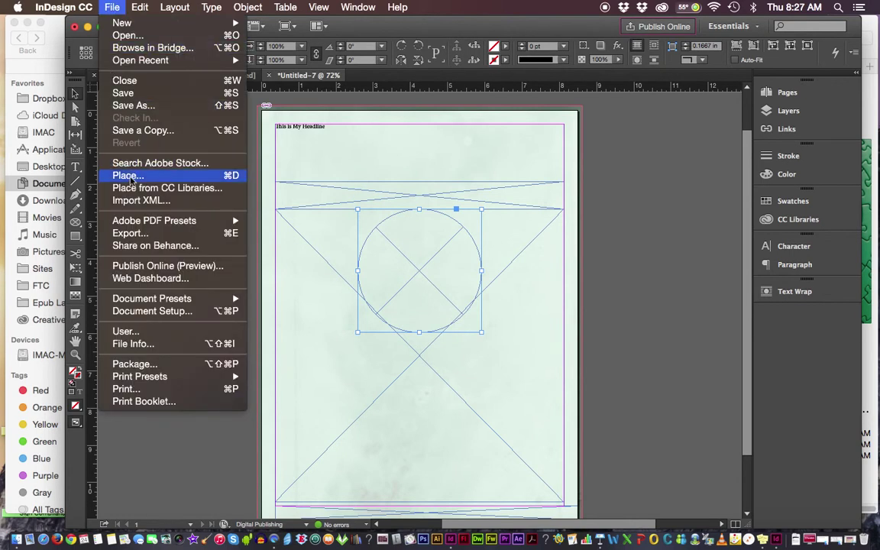
pyautogui.click(127, 176)
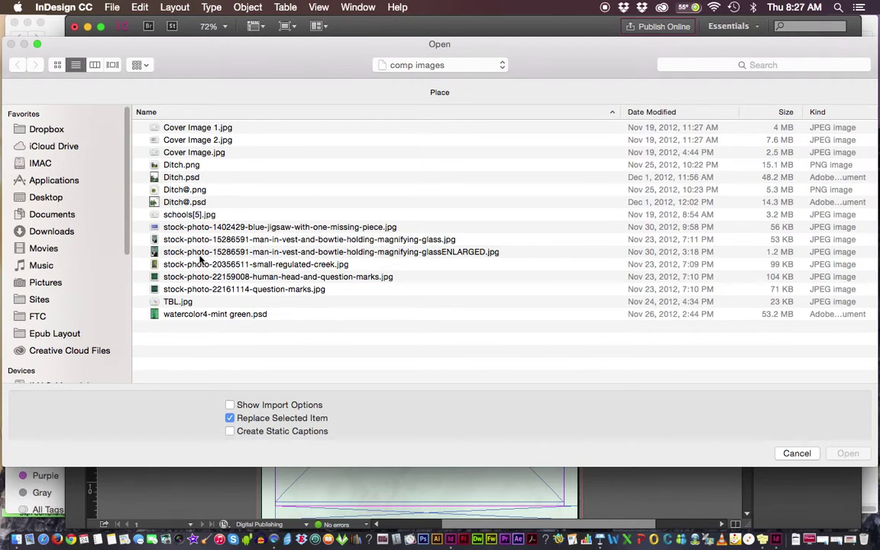
pyautogui.click(203, 253)
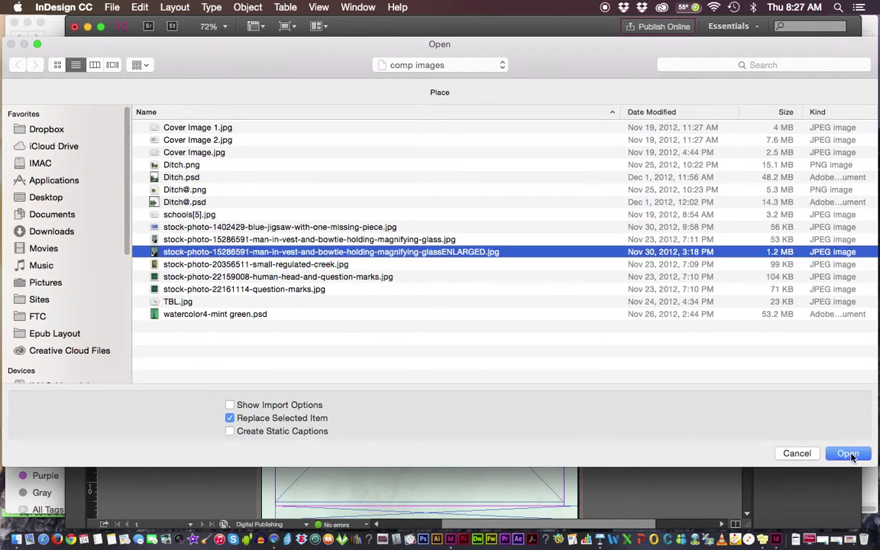
pyautogui.click(849, 453)
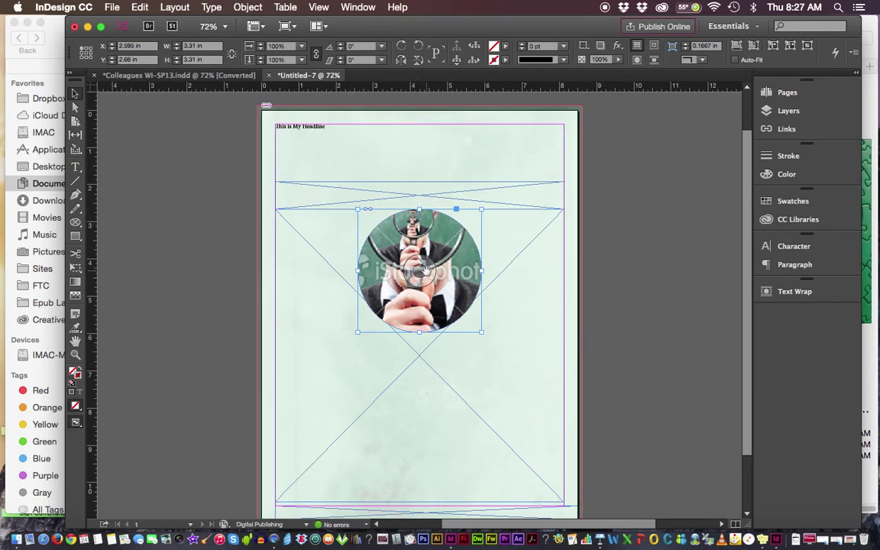
# - Scale the photo inside the circle from its centre to 50%, and enlarge it to about 3.44 × 5.17 in to fill the circle
pyautogui.click(417, 266)
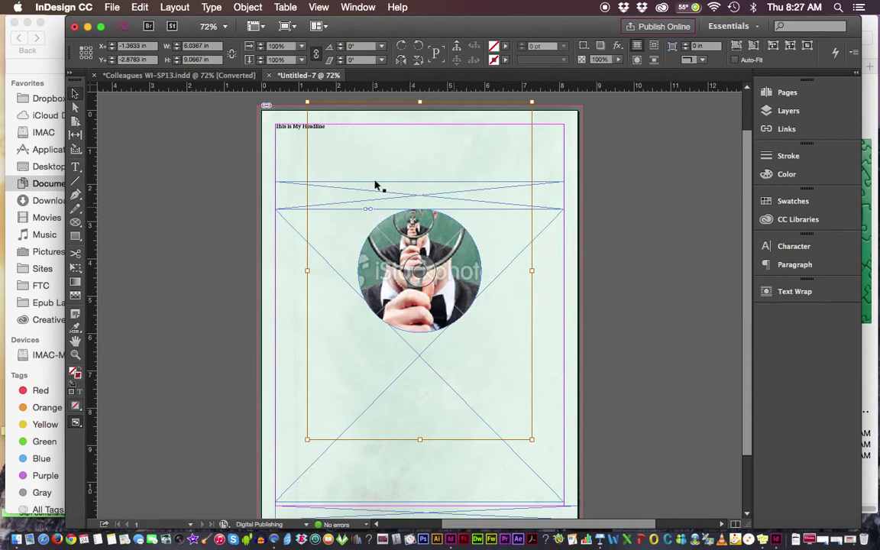
pyautogui.click(86, 55)
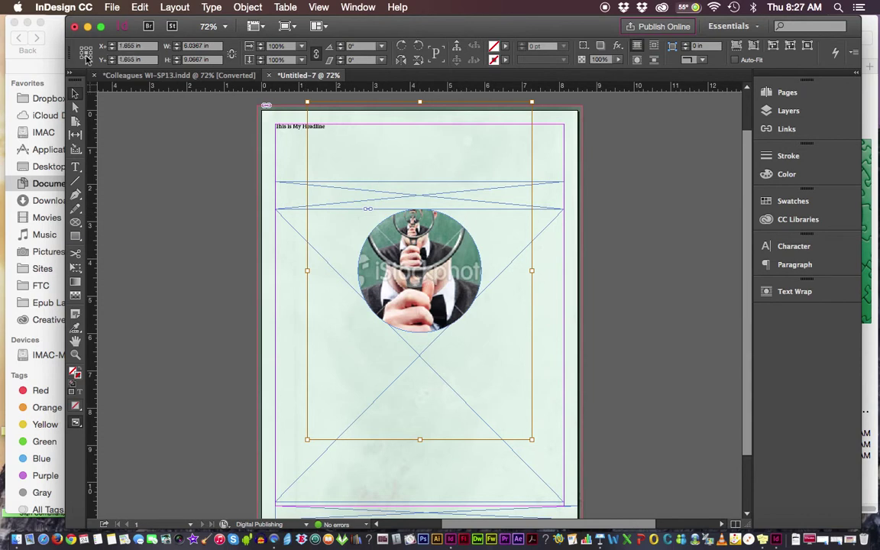
pyautogui.click(302, 46)
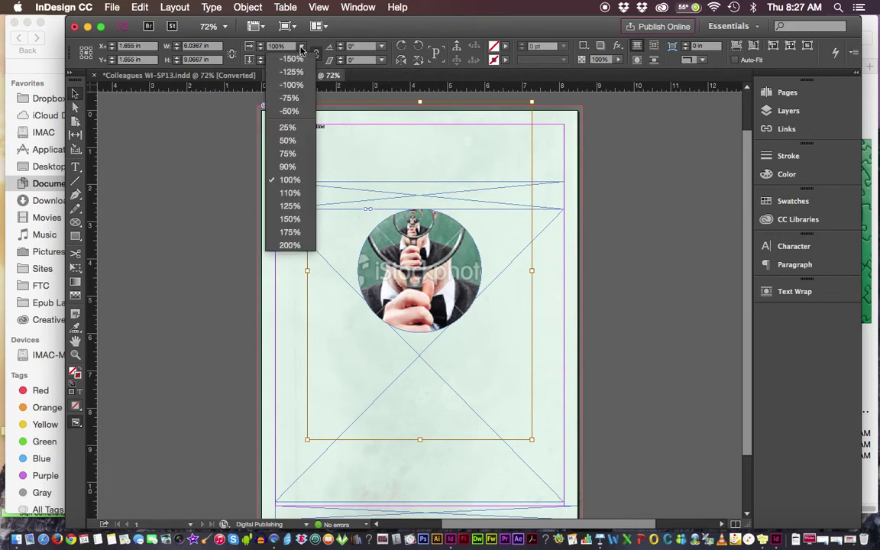
pyautogui.click(287, 141)
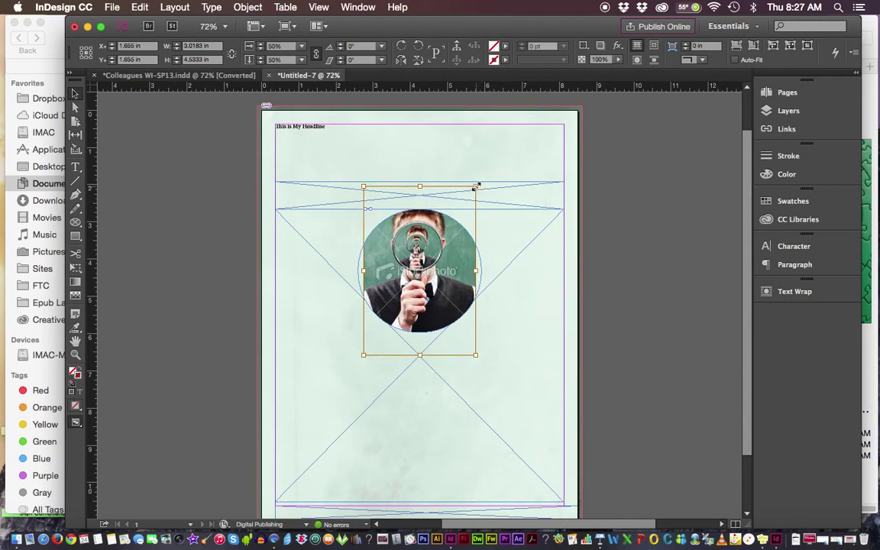
pyautogui.moveTo(476, 185); pyautogui.dragTo(483, 178)
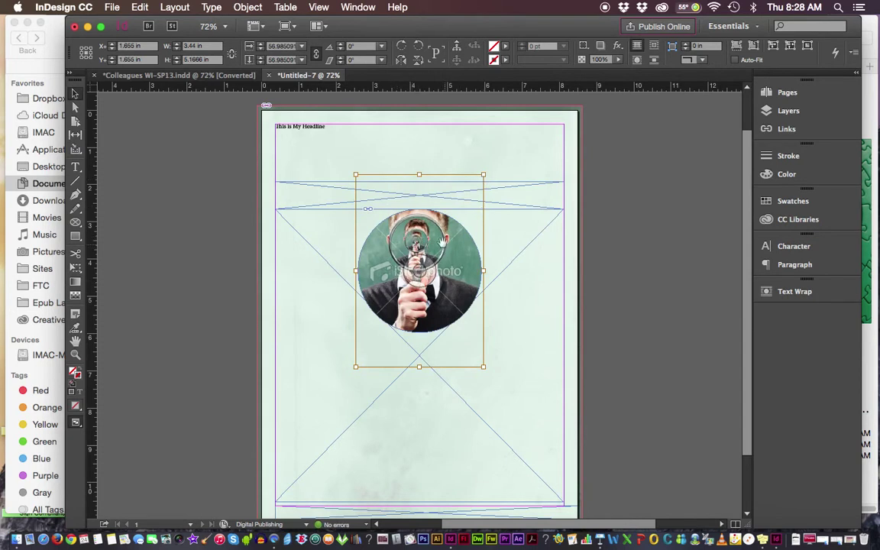
# - Reposition the photo lower inside the circular frame, to a Y offset of about 2.14 in, and deselect it
pyautogui.moveTo(417, 245); pyautogui.dragTo(418, 264)
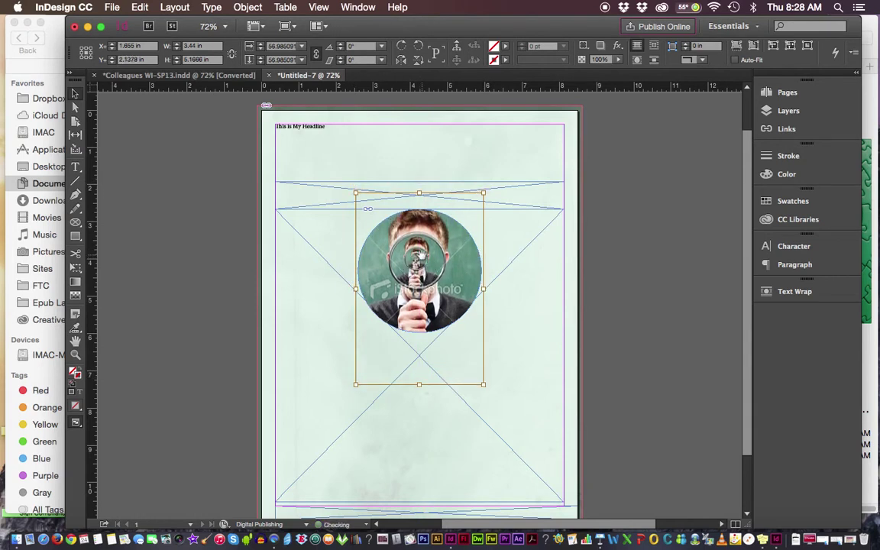
pyautogui.click(268, 220)
pyautogui.click(267, 216)
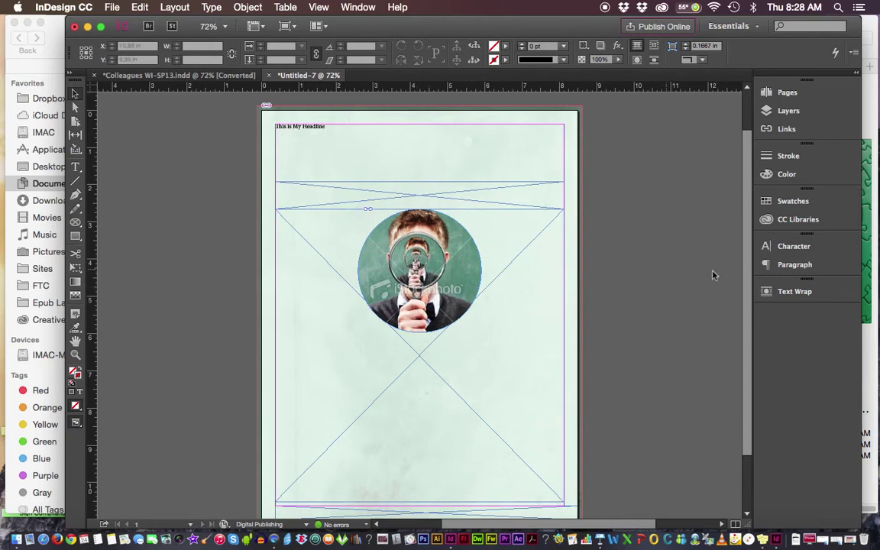
# - Fill the frame below the headline with a byline reading "by" followed by the author's title and name
pyautogui.scroll(-1, 746, 276)
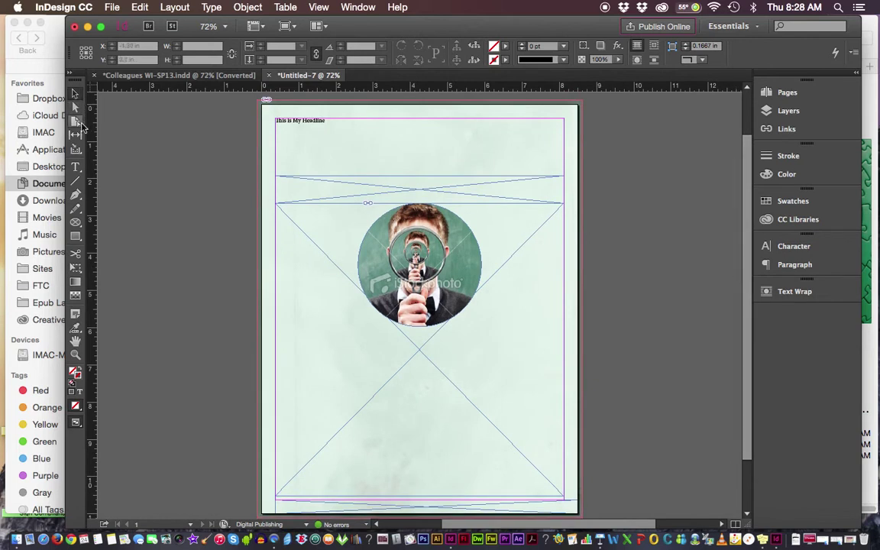
pyautogui.click(75, 169)
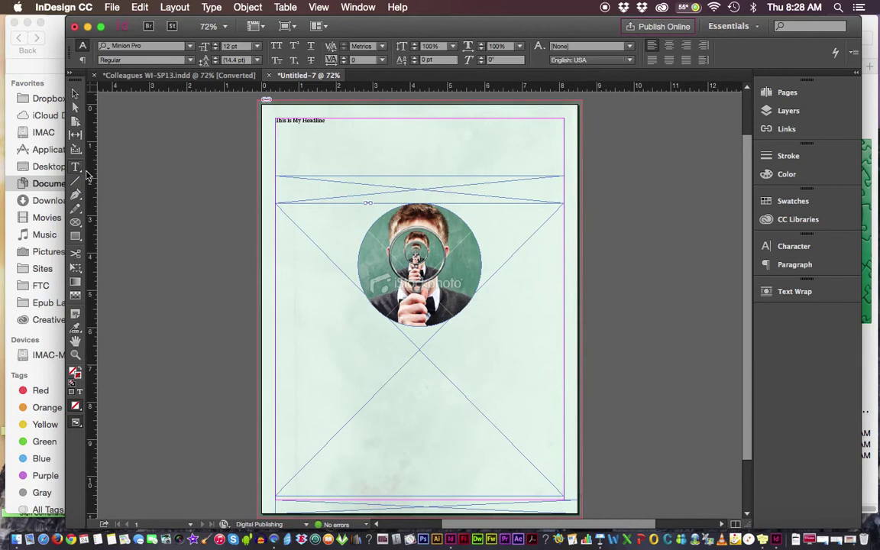
pyautogui.click(288, 183)
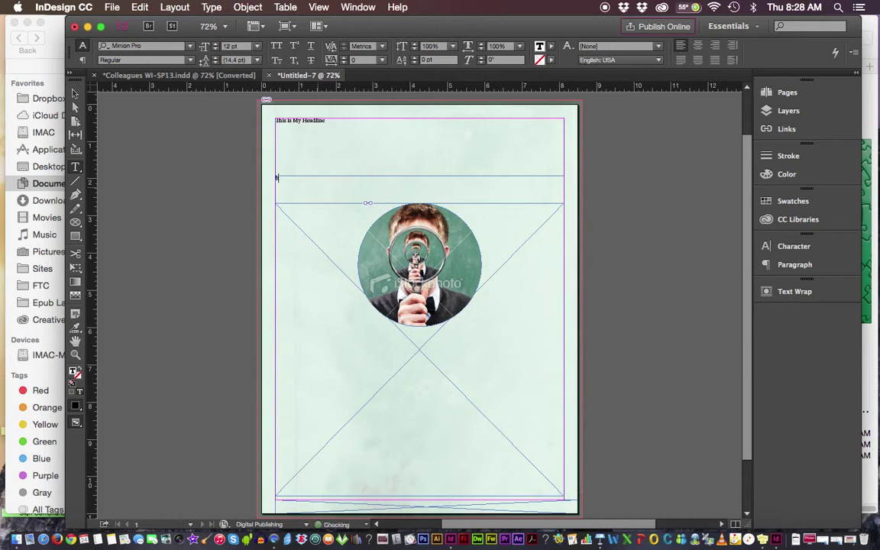
pyautogui.write('y Professor Tennant')
pyautogui.doubleClick(277, 178)
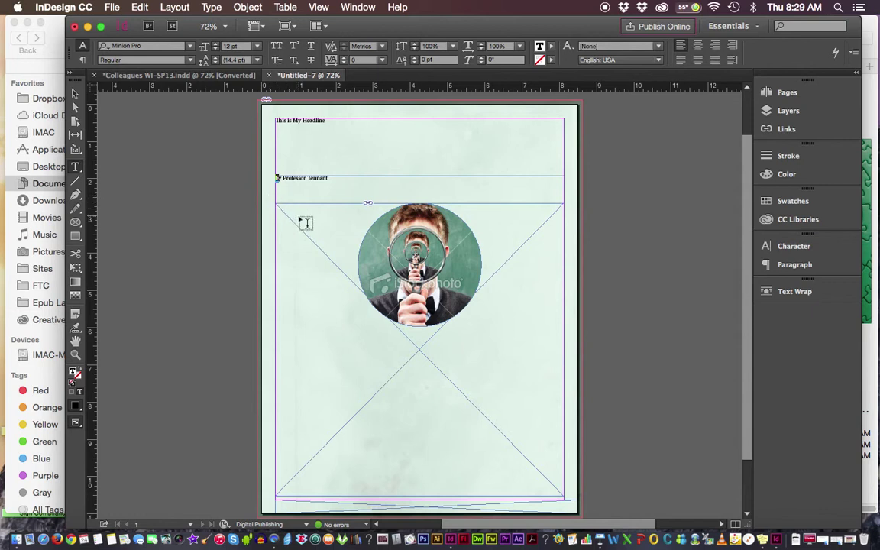
# - Fill the large body frame beneath the byline with placeholder text
pyautogui.click(289, 211)
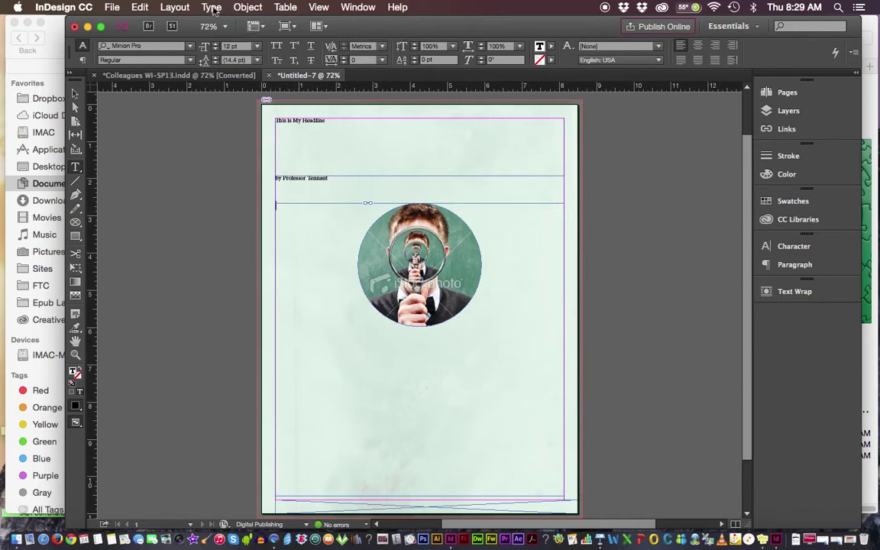
pyautogui.click(212, 8)
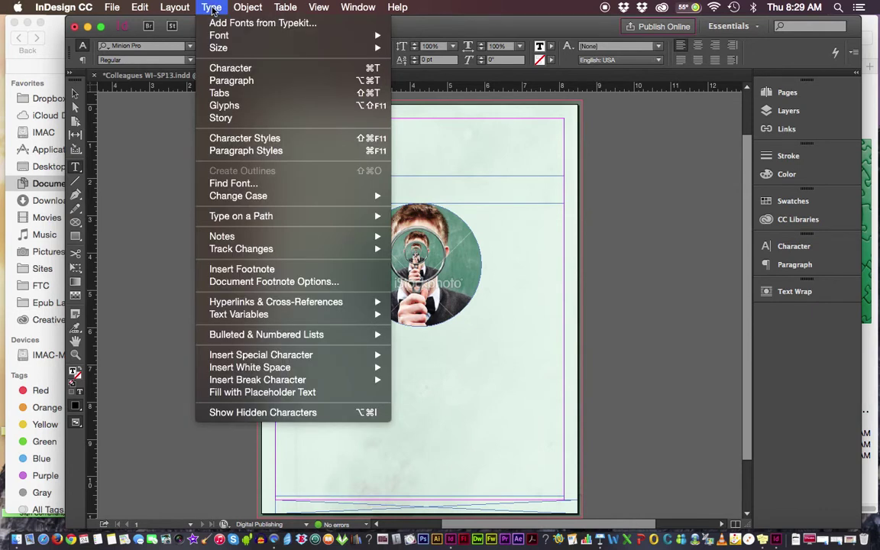
pyautogui.click(262, 392)
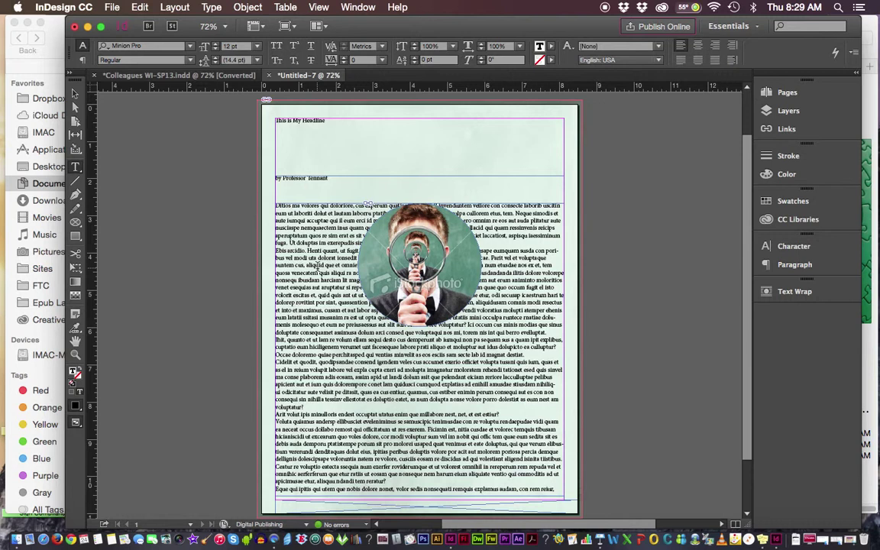
# - Set the body text frame to 2 columns in its Text Frame Options
pyautogui.click(75, 95)
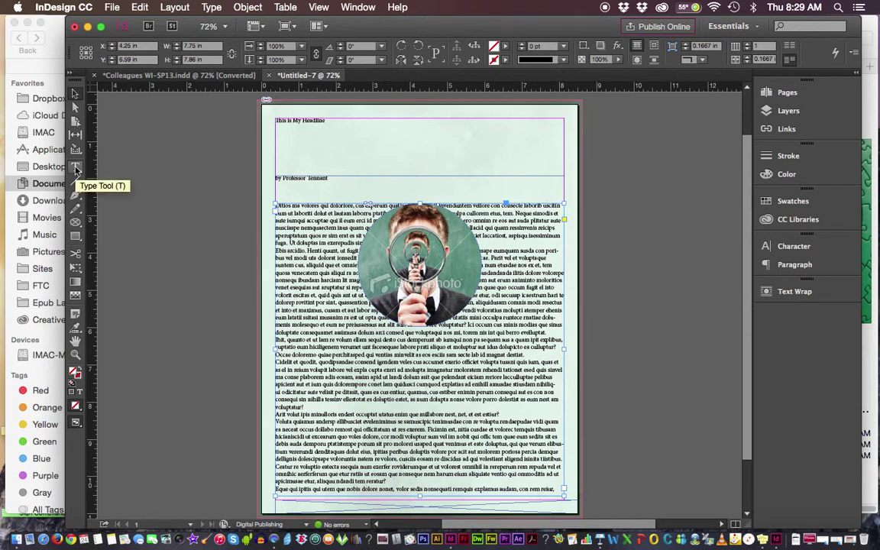
pyautogui.click(250, 8)
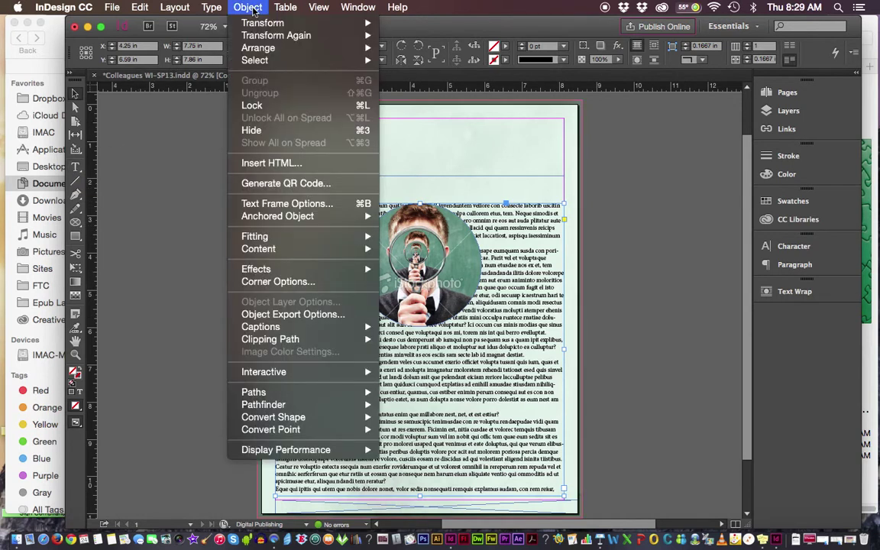
pyautogui.click(289, 204)
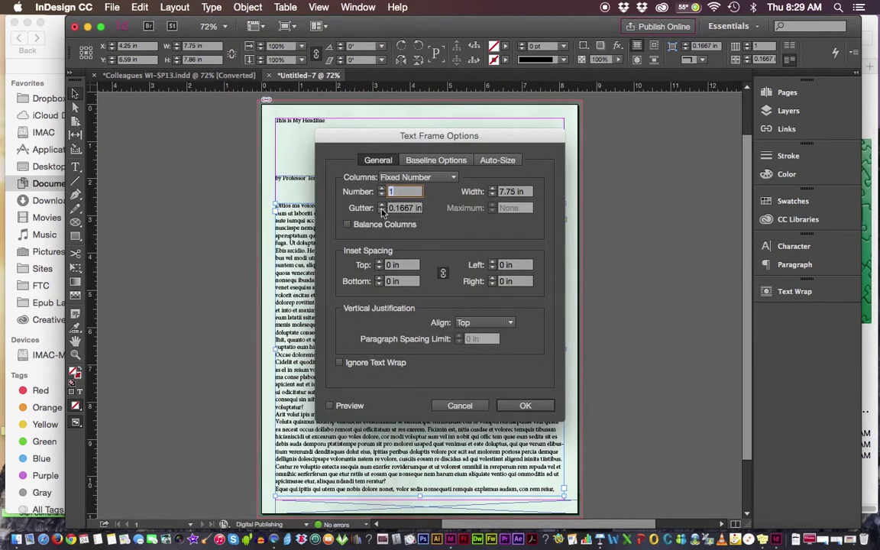
pyautogui.click(382, 190)
pyautogui.click(525, 407)
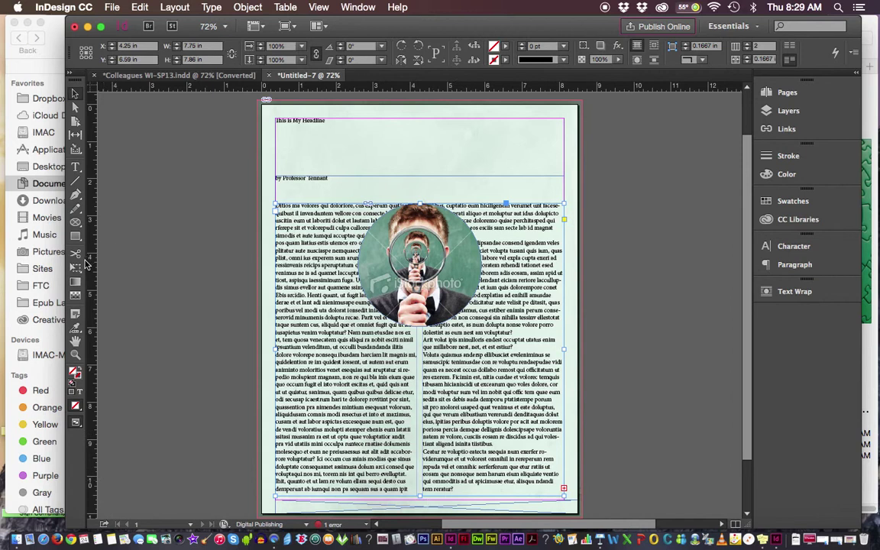
# - Enter the page number 1 in the footer frame at the page's lower edge and center-align it
pyautogui.click(75, 166)
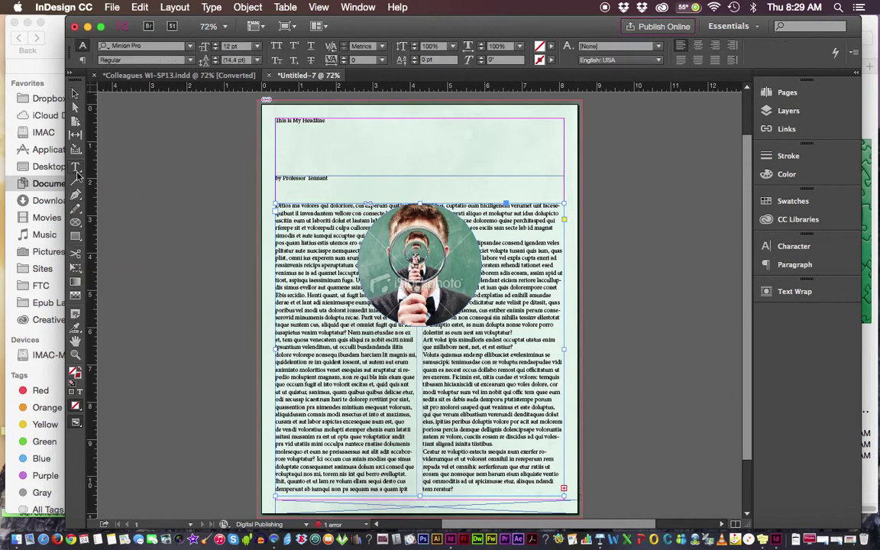
pyautogui.click(430, 507)
pyautogui.click(310, 503)
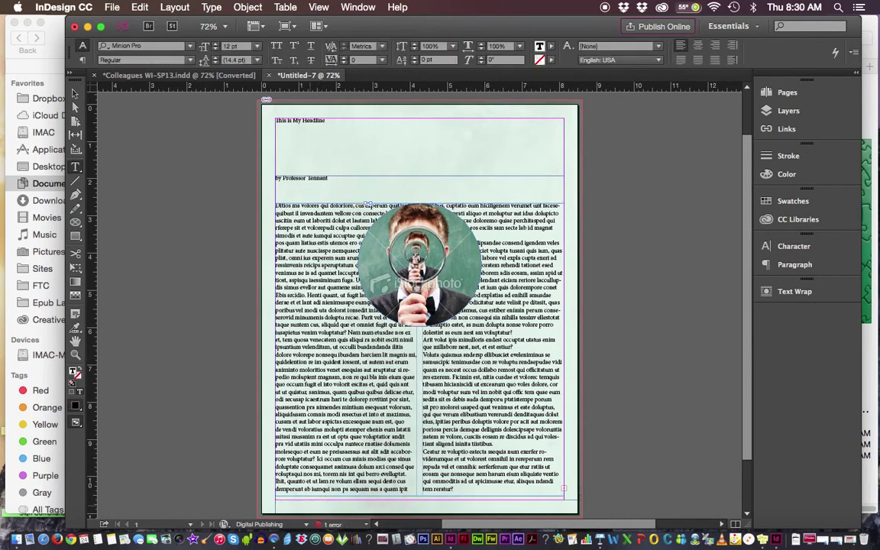
pyautogui.click(278, 502)
pyautogui.doubleClick(276, 502)
pyautogui.click(296, 502)
pyautogui.click(699, 50)
pyautogui.click(699, 50)
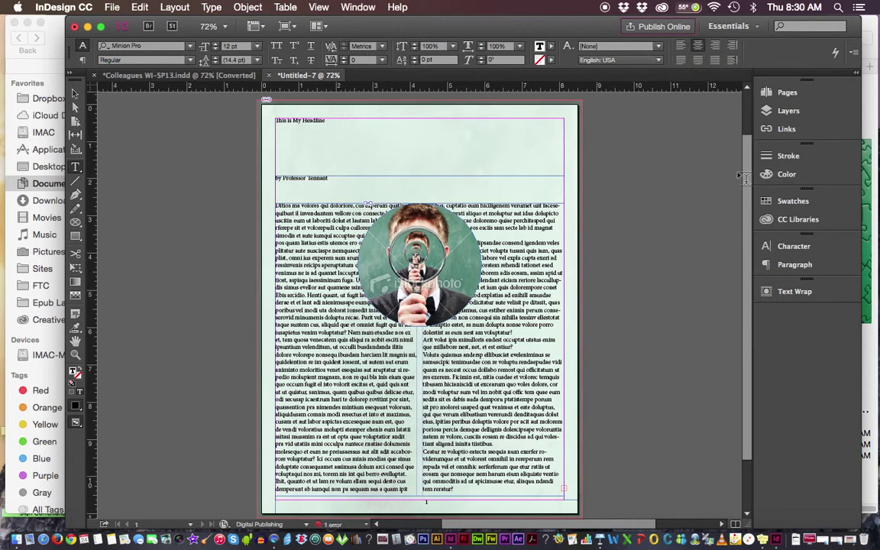
pyautogui.click(791, 265)
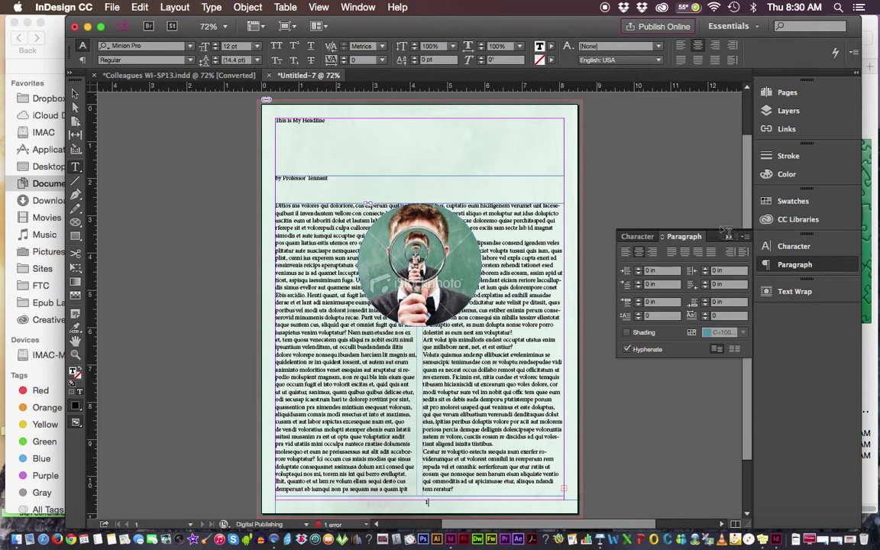
pyautogui.click(356, 8)
pyautogui.moveTo(426, 304)
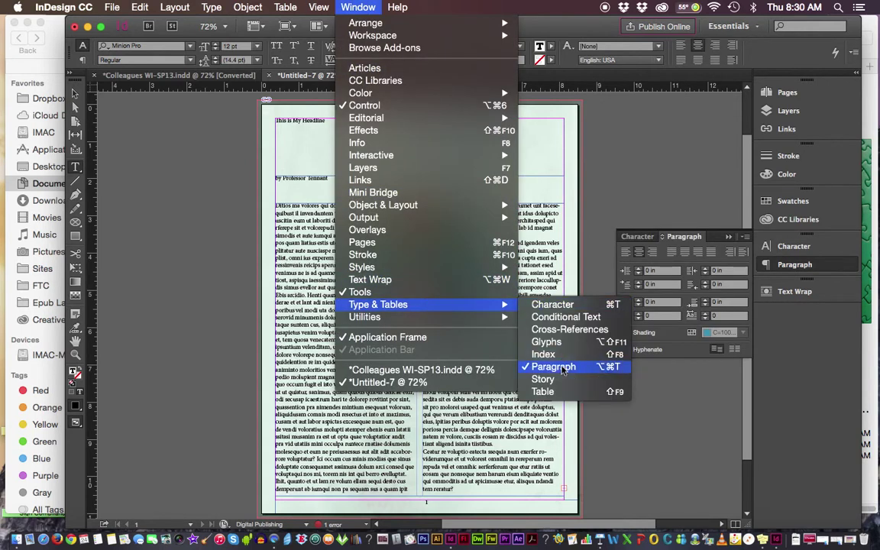
pyautogui.click(707, 408)
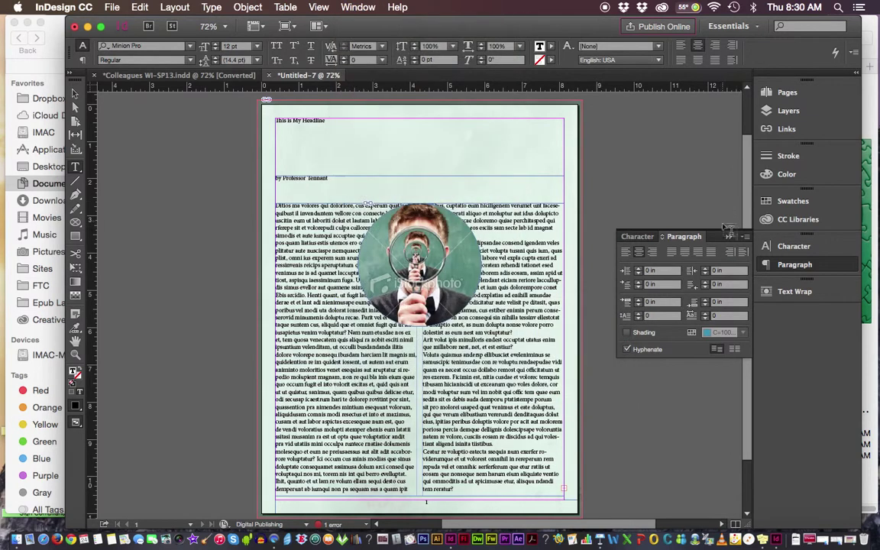
pyautogui.click(729, 238)
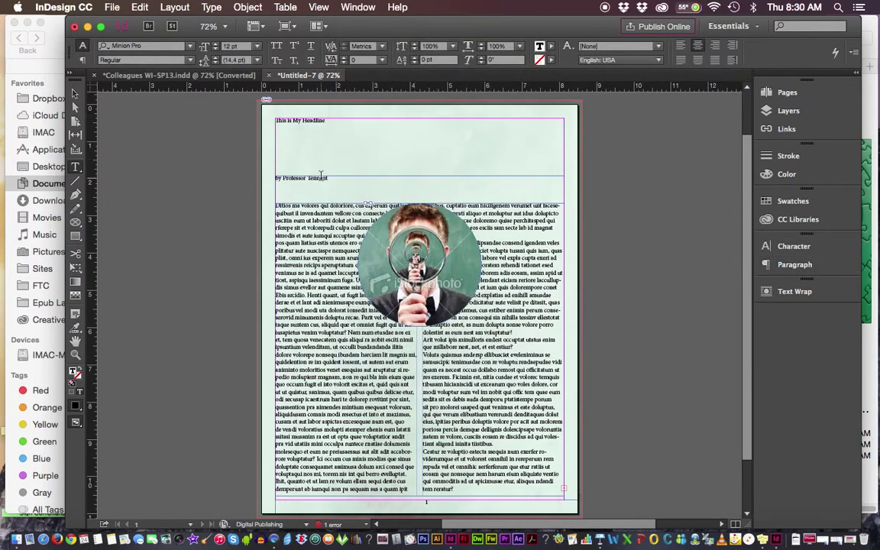
# - Narrow the footer text frame to 7.75 in wide so its right edge meets the page's right margin
pyautogui.click(75, 355)
pyautogui.scroll(-2, 328, 456)
pyautogui.moveTo(254, 405); pyautogui.dragTo(581, 462)
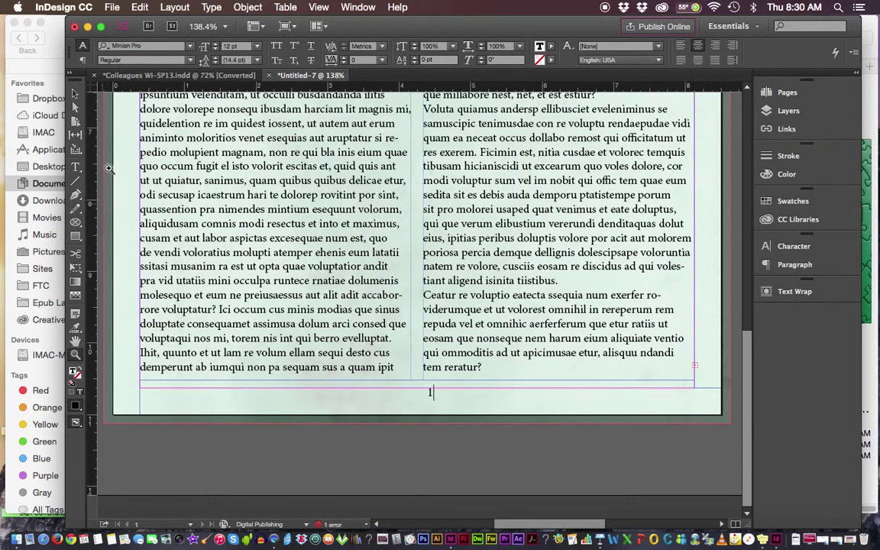
pyautogui.click(74, 93)
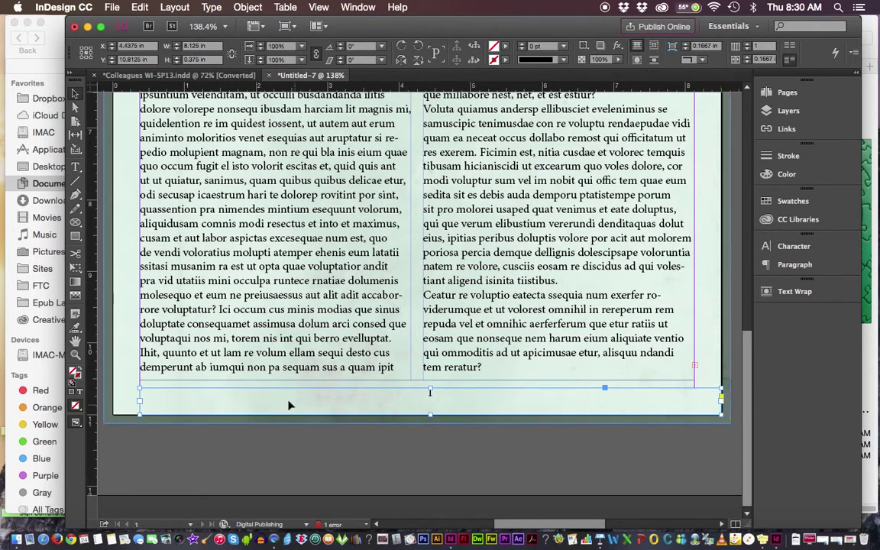
pyautogui.moveTo(722, 398); pyautogui.dragTo(694, 401)
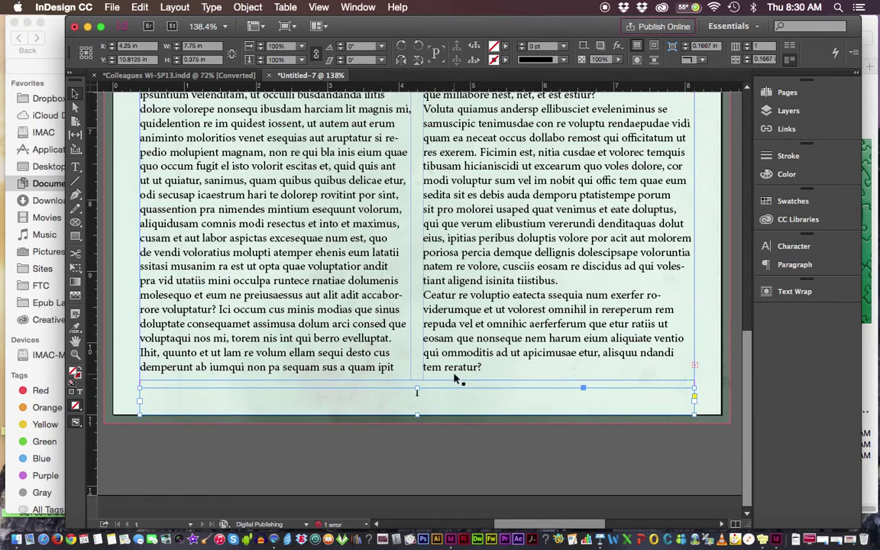
pyautogui.press('super+0')
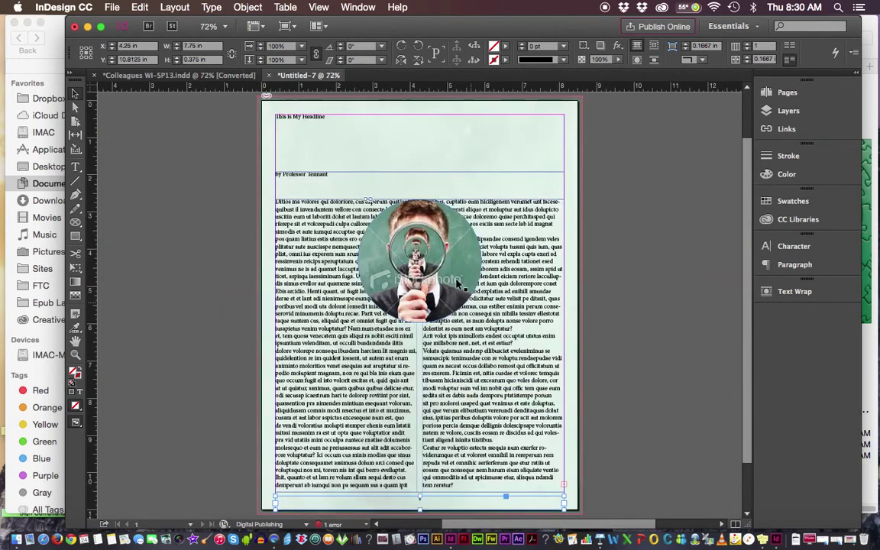
# - Wrap the body text around the circular photo's object shape with a 0.125 in offset
pyautogui.click(456, 240)
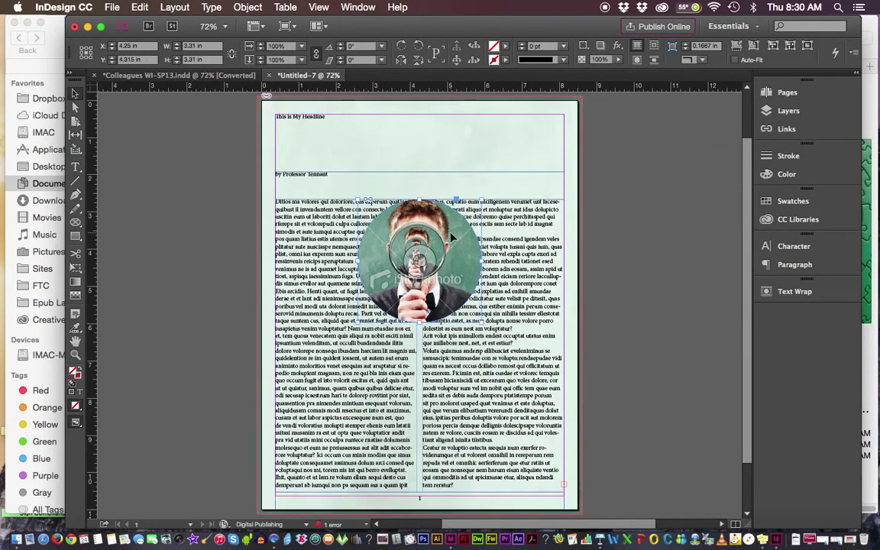
pyautogui.click(789, 295)
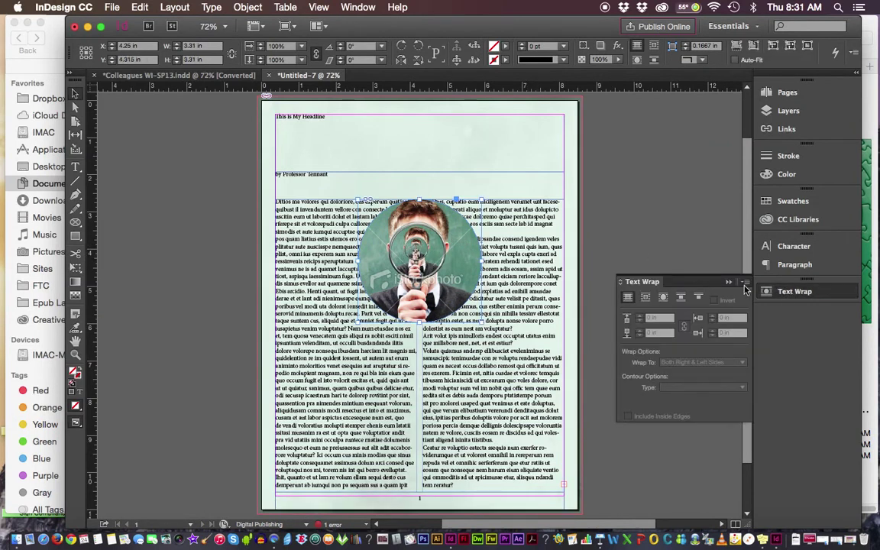
pyautogui.click(645, 298)
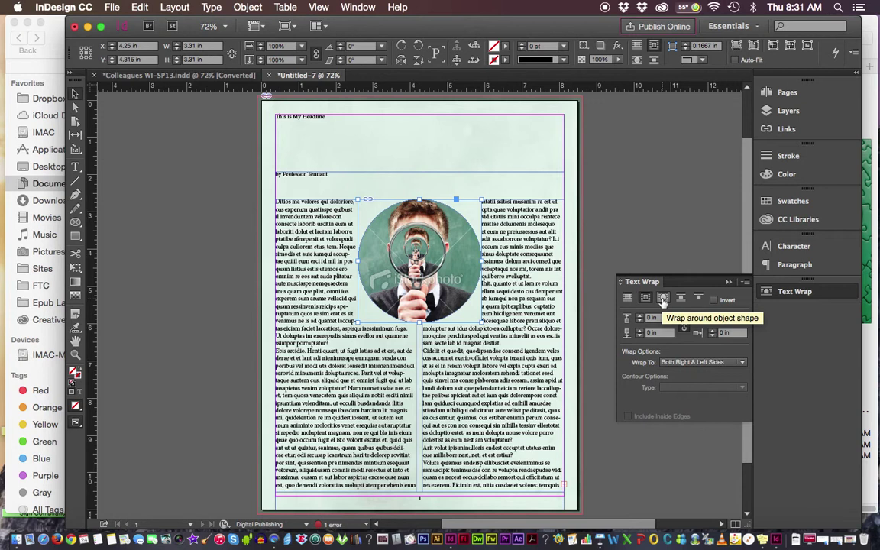
pyautogui.click(663, 299)
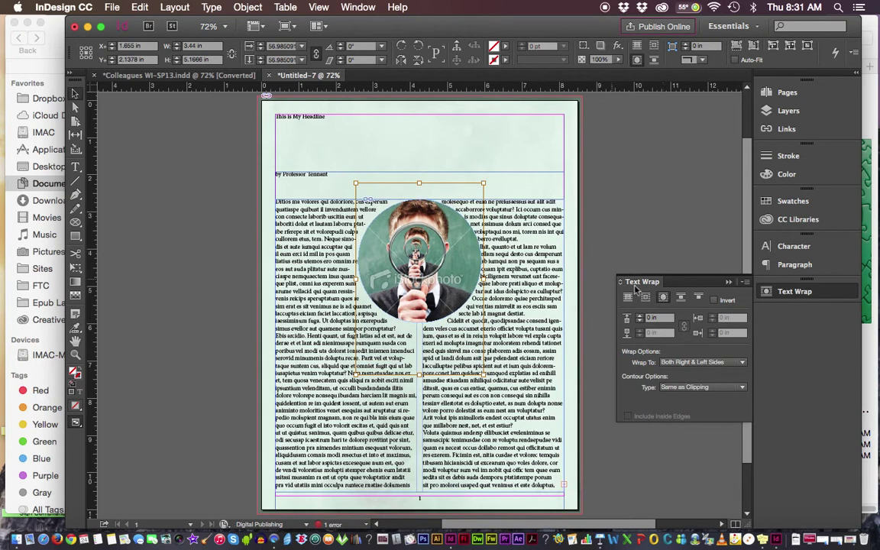
pyautogui.click(639, 317)
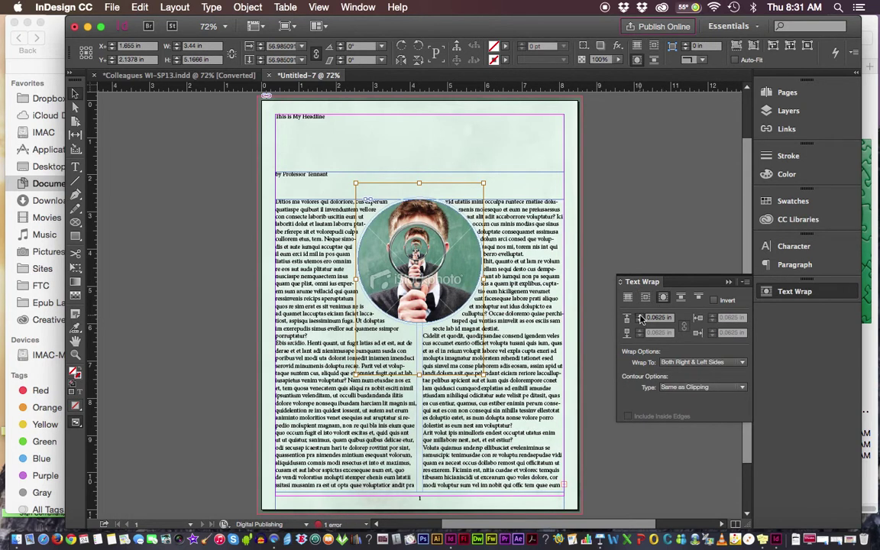
pyautogui.click(640, 317)
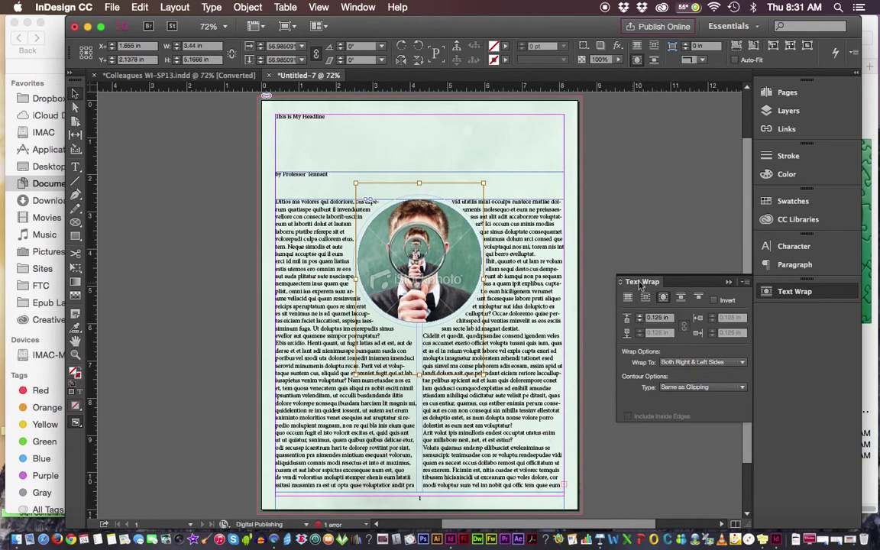
pyautogui.click(728, 282)
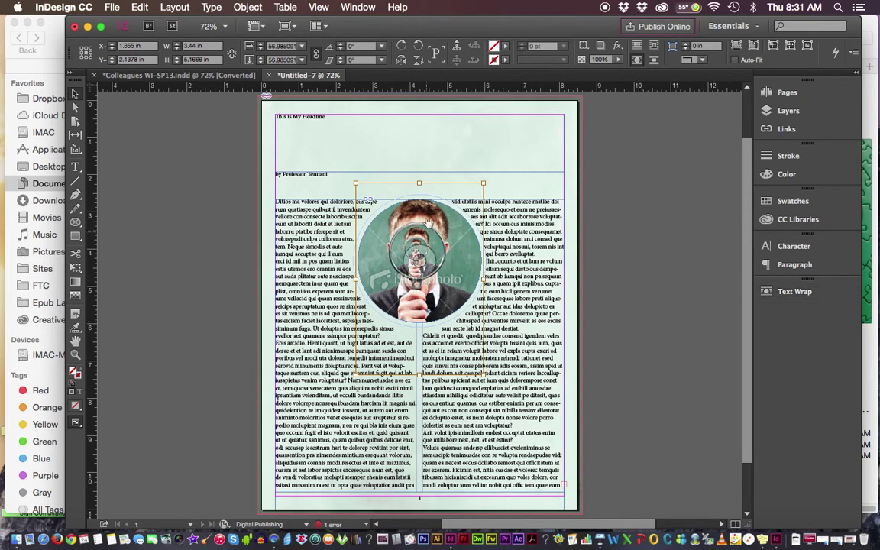
# - Center-align the byline and the headline "This is My Headline" in their frames
pyautogui.click(298, 177)
pyautogui.doubleClick(298, 177)
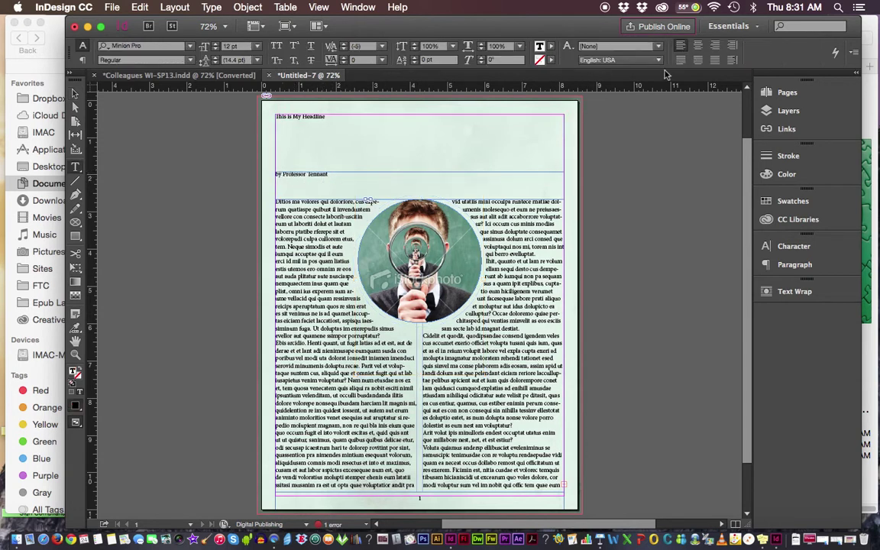
pyautogui.click(699, 48)
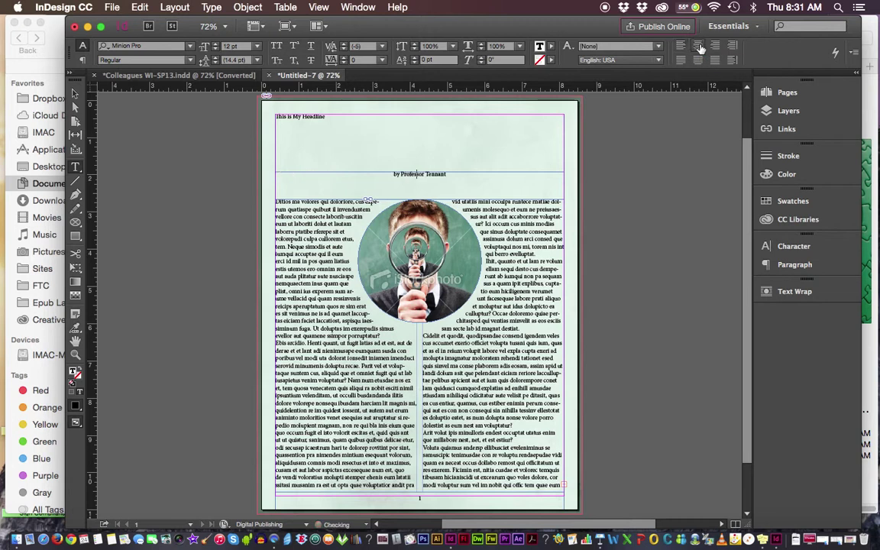
pyautogui.click(76, 168)
pyautogui.click(301, 114)
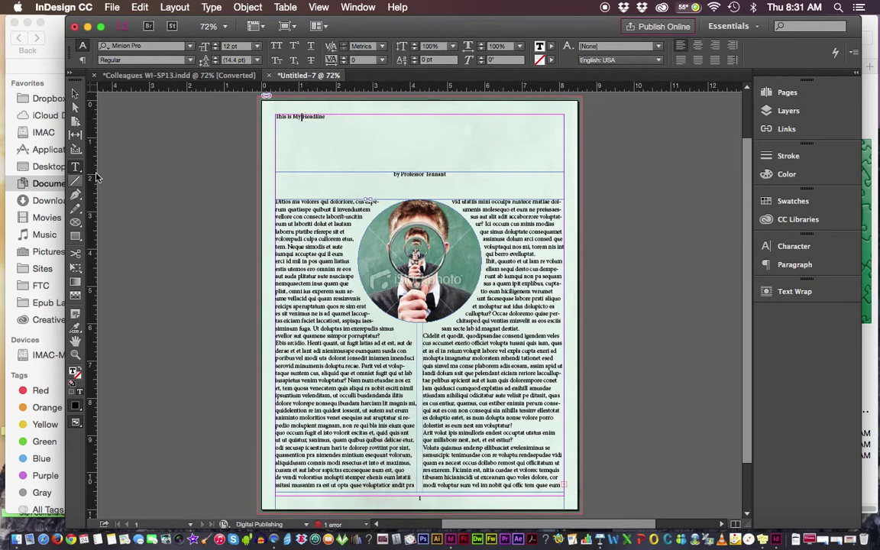
pyautogui.press('super+shift+c')
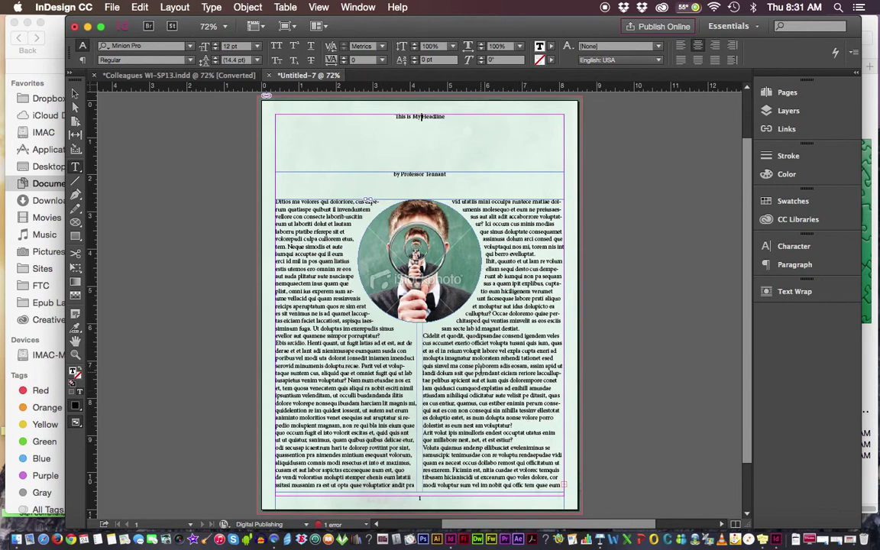
# - Set the font size of the headline "This is My Headline" to 60 pt
pyautogui.moveTo(392, 117); pyautogui.dragTo(528, 114)
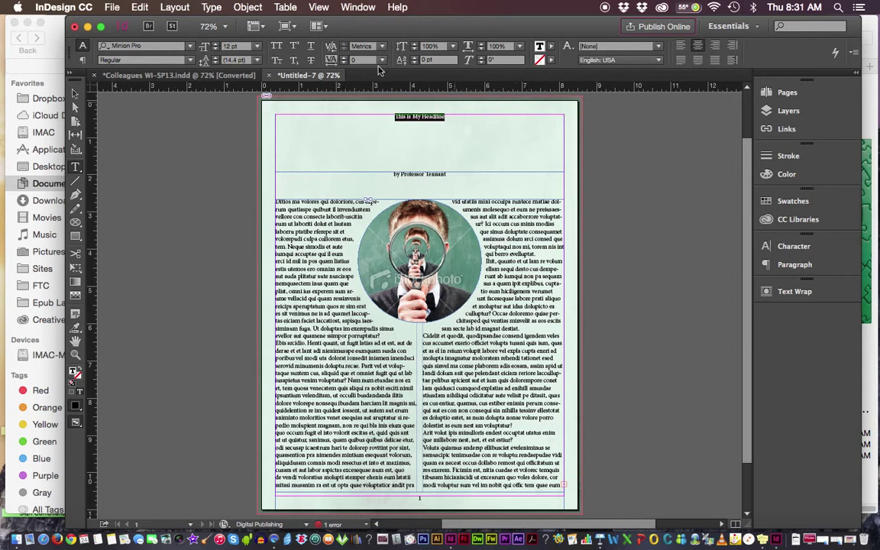
pyautogui.click(82, 49)
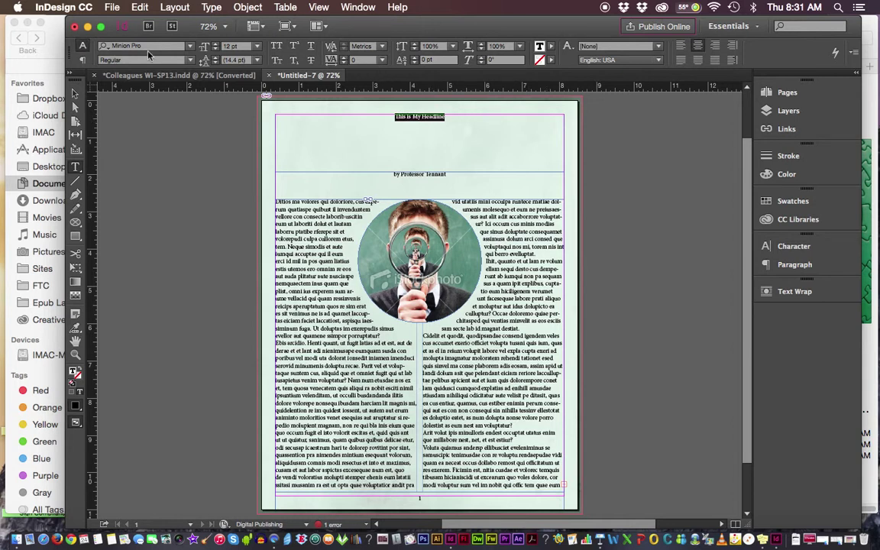
pyautogui.click(257, 47)
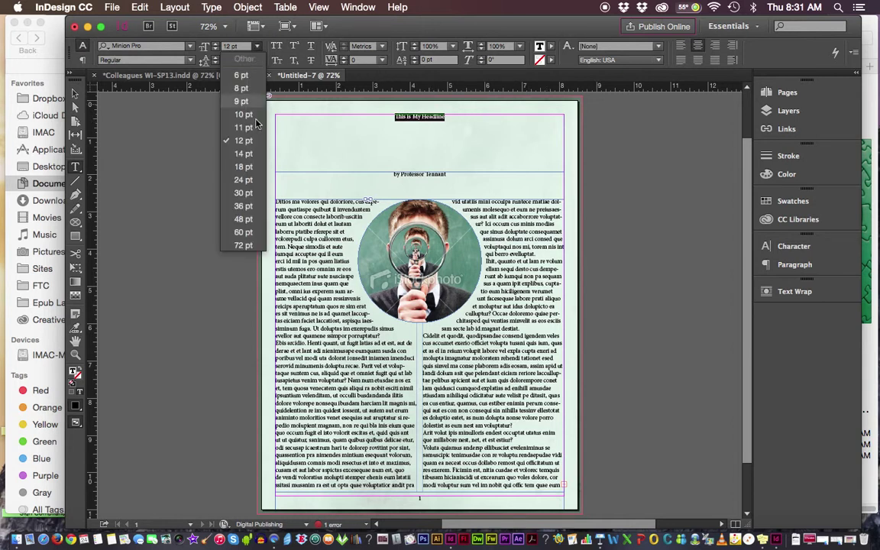
pyautogui.click(243, 233)
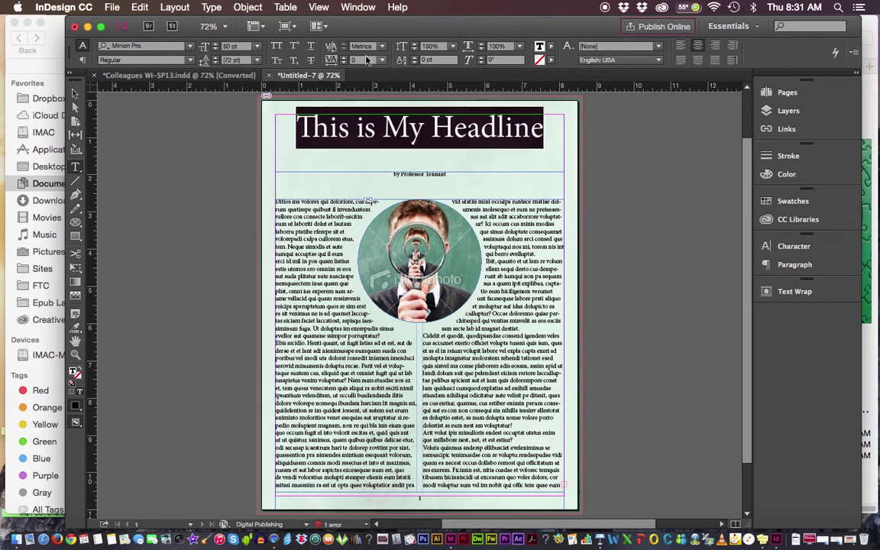
# - Lower the headline frame's top edge to about 1 in below the page top, so the headline sits just above the byline
pyautogui.click(74, 92)
pyautogui.press('x')
pyautogui.moveTo(421, 113); pyautogui.dragTo(421, 139)
pyautogui.click(654, 335)
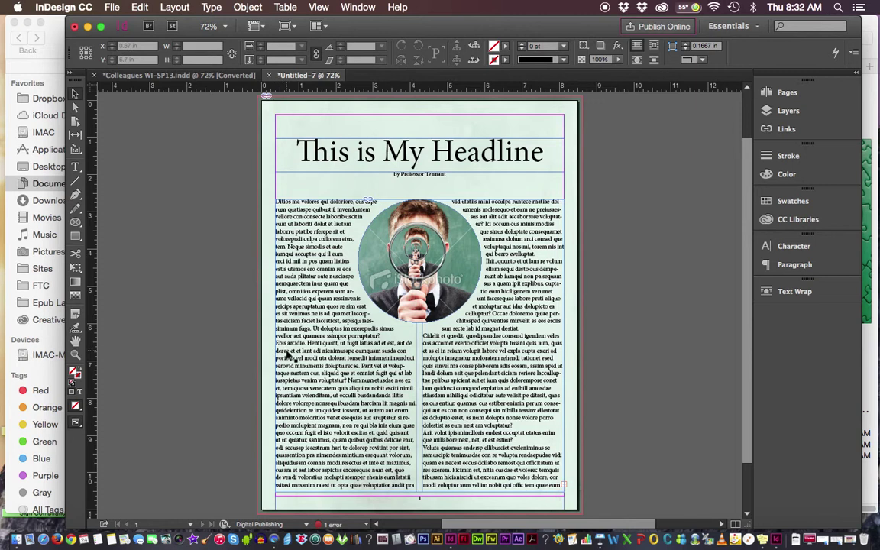
# - Switch the screen mode to Preview to view the finished page without guides and frame edges
pyautogui.click(76, 425)
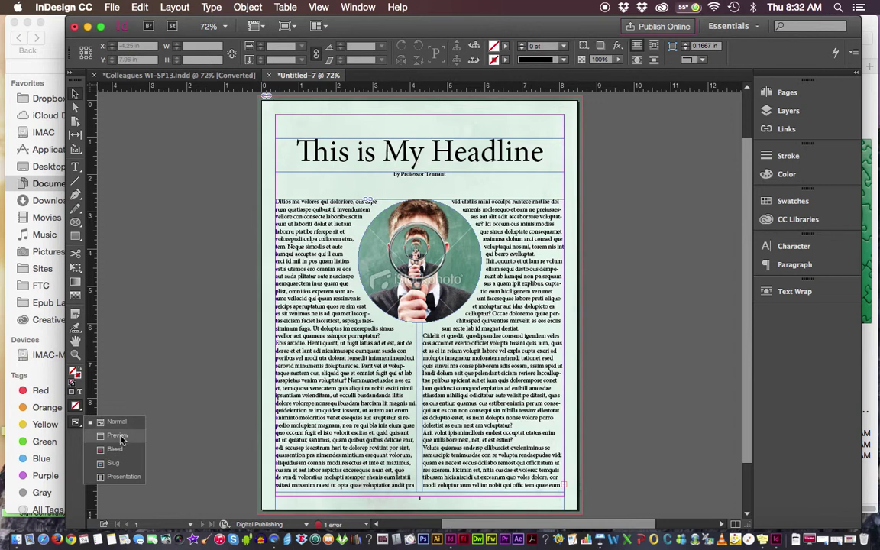
pyautogui.click(118, 437)
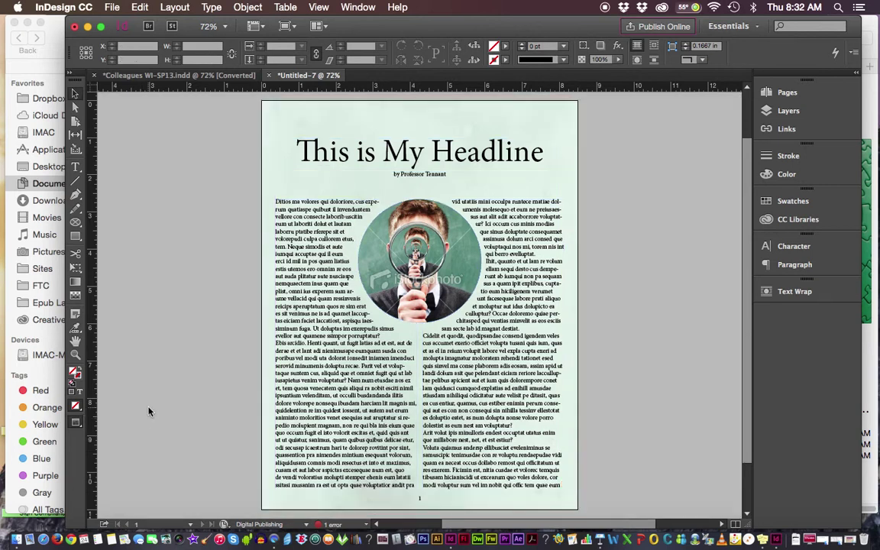